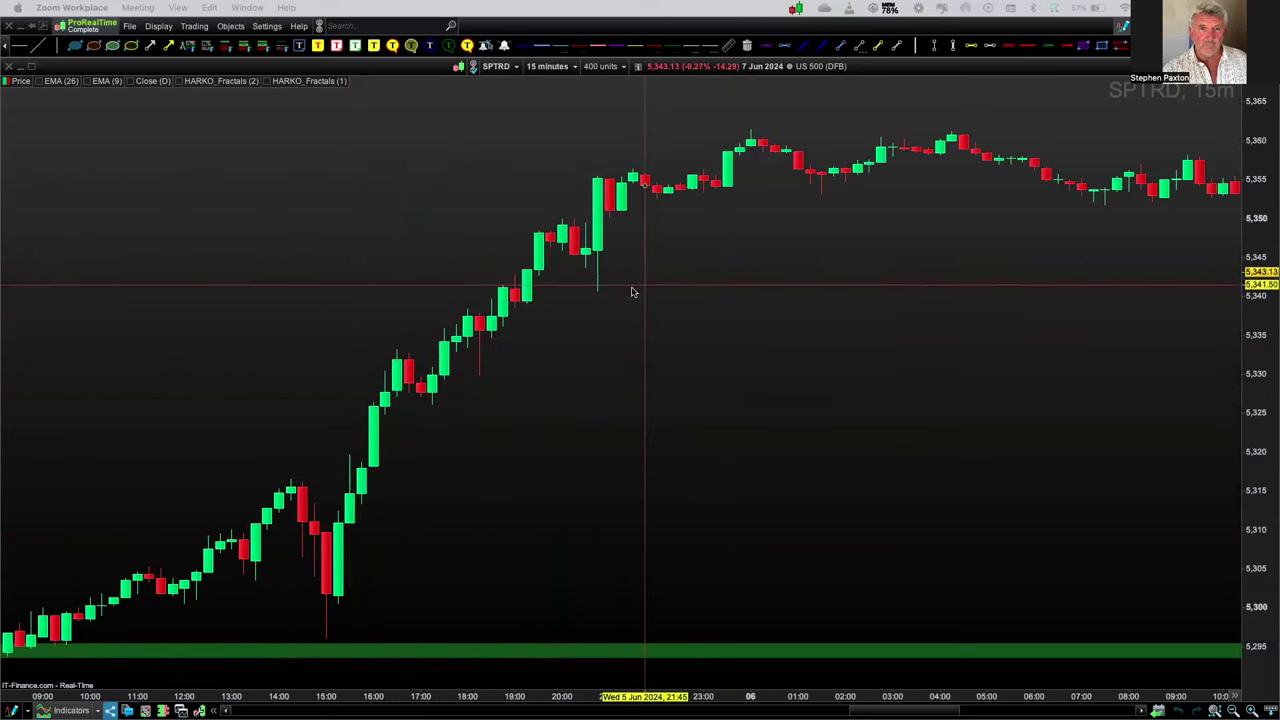
Change the price display style from candlestick to Heikin-Ashi and close the settings
{"action": "left_click", "coordinate": [16, 86]}
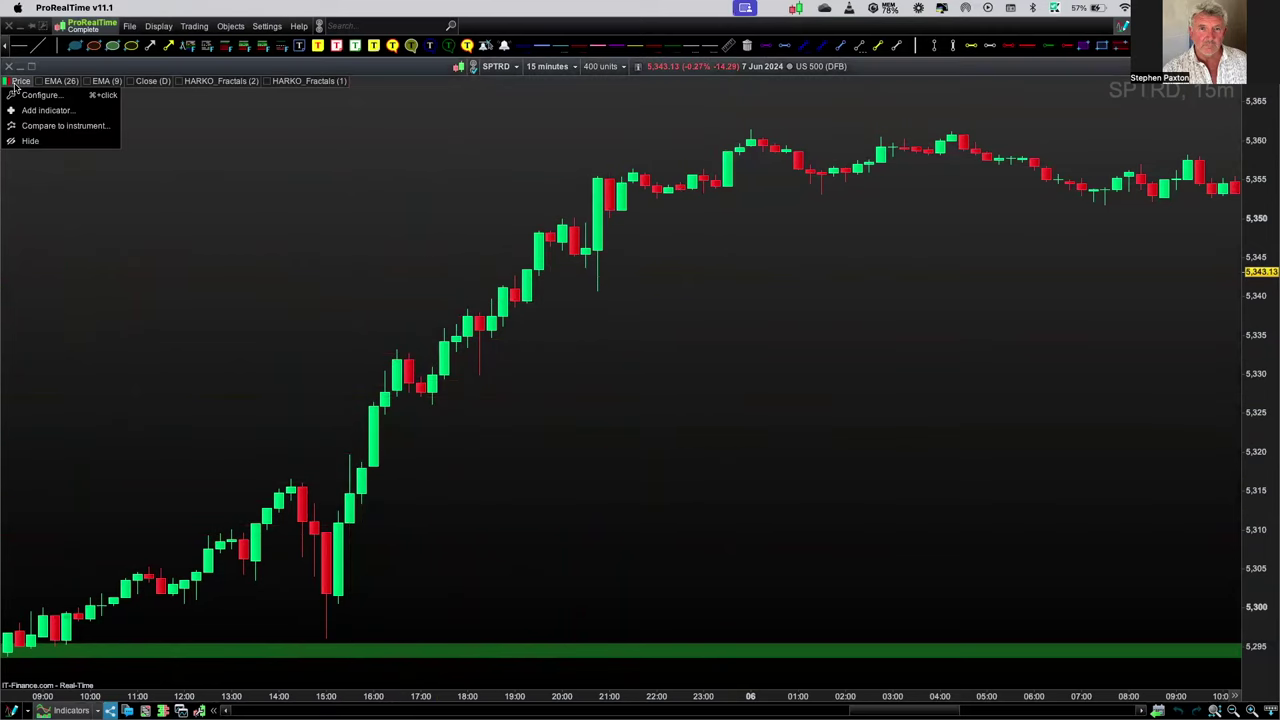
{"action": "left_click", "coordinate": [33, 97]}
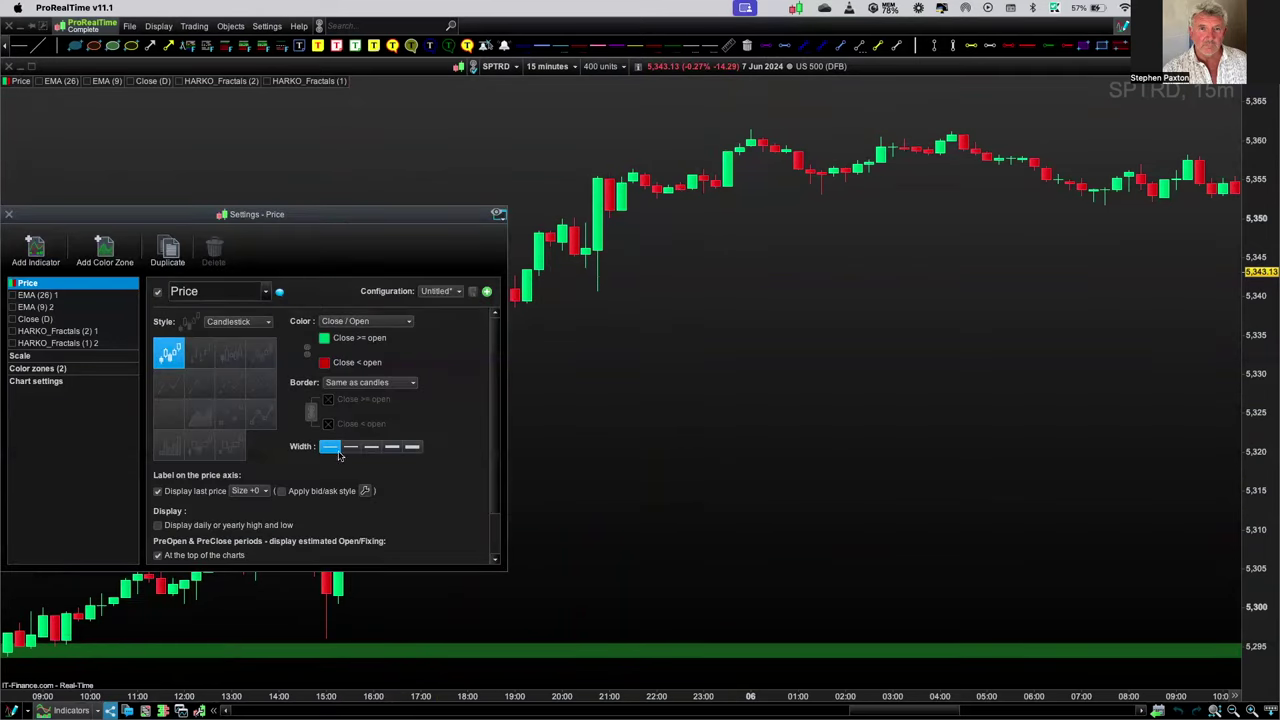
{"action": "left_click_drag", "start_coordinate": [336, 221], "coordinate": [1070, 251]}
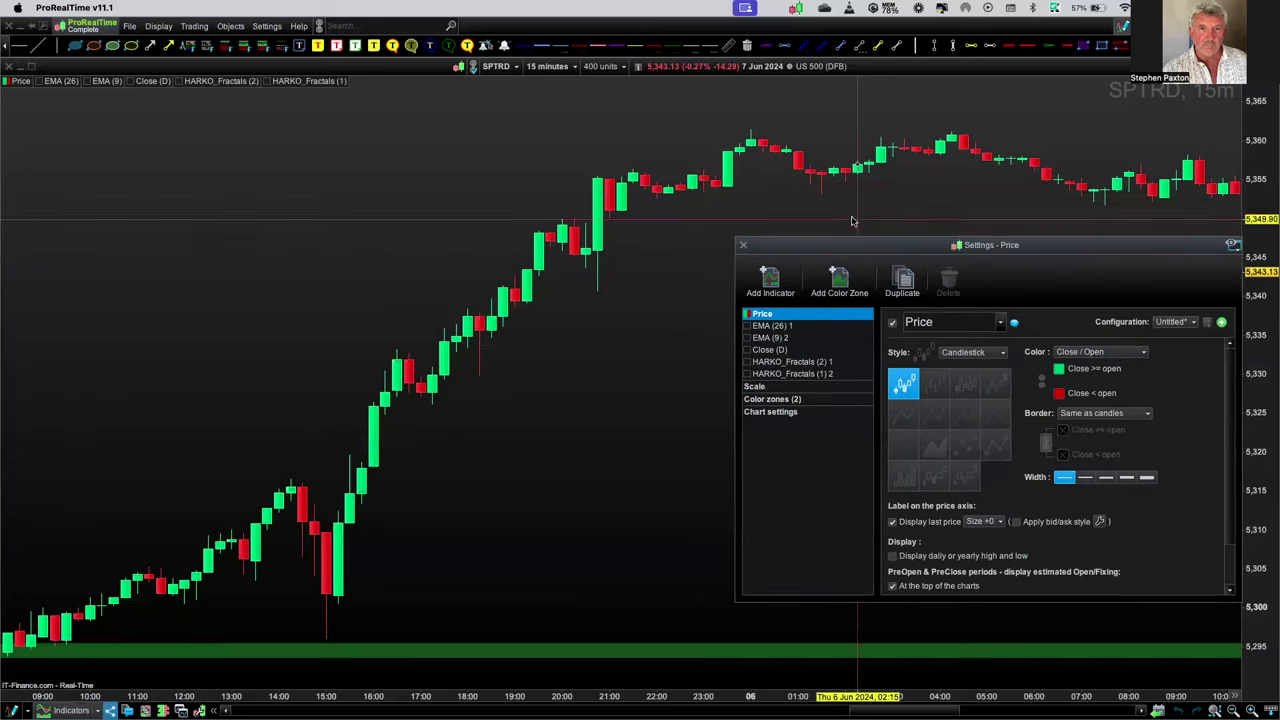
{"action": "left_click", "coordinate": [1001, 354]}
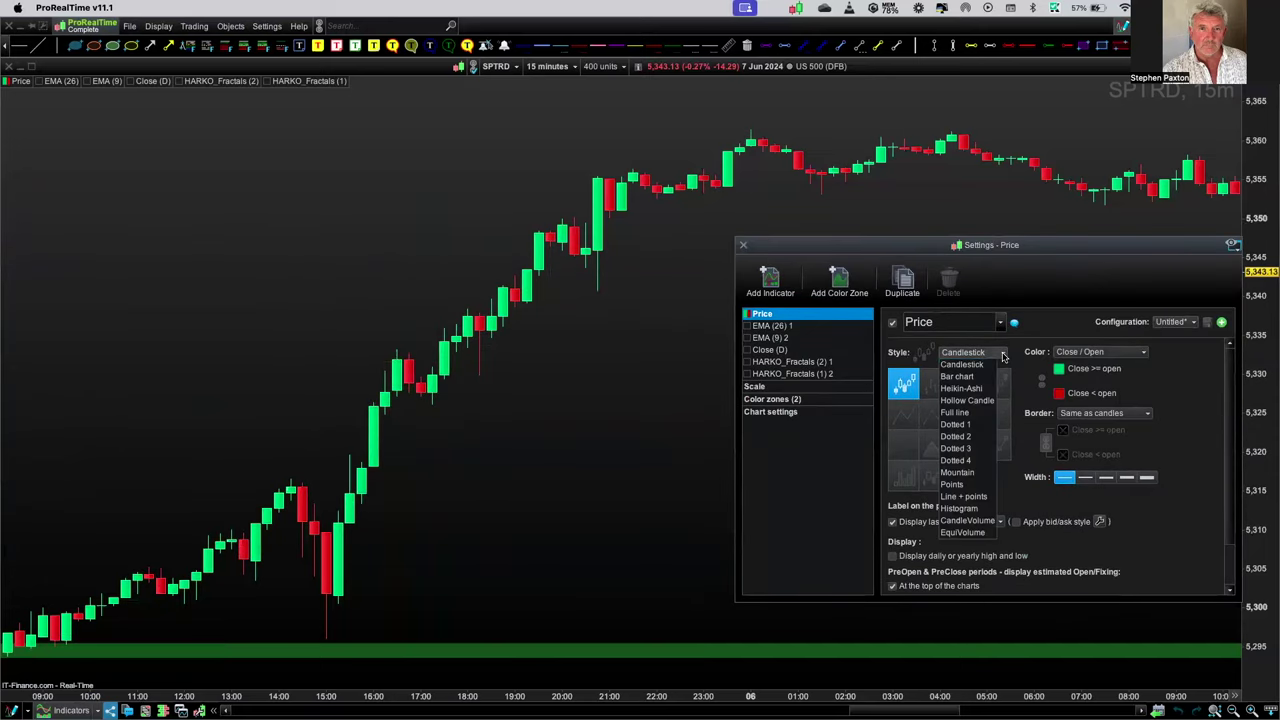
{"action": "left_click", "coordinate": [966, 389]}
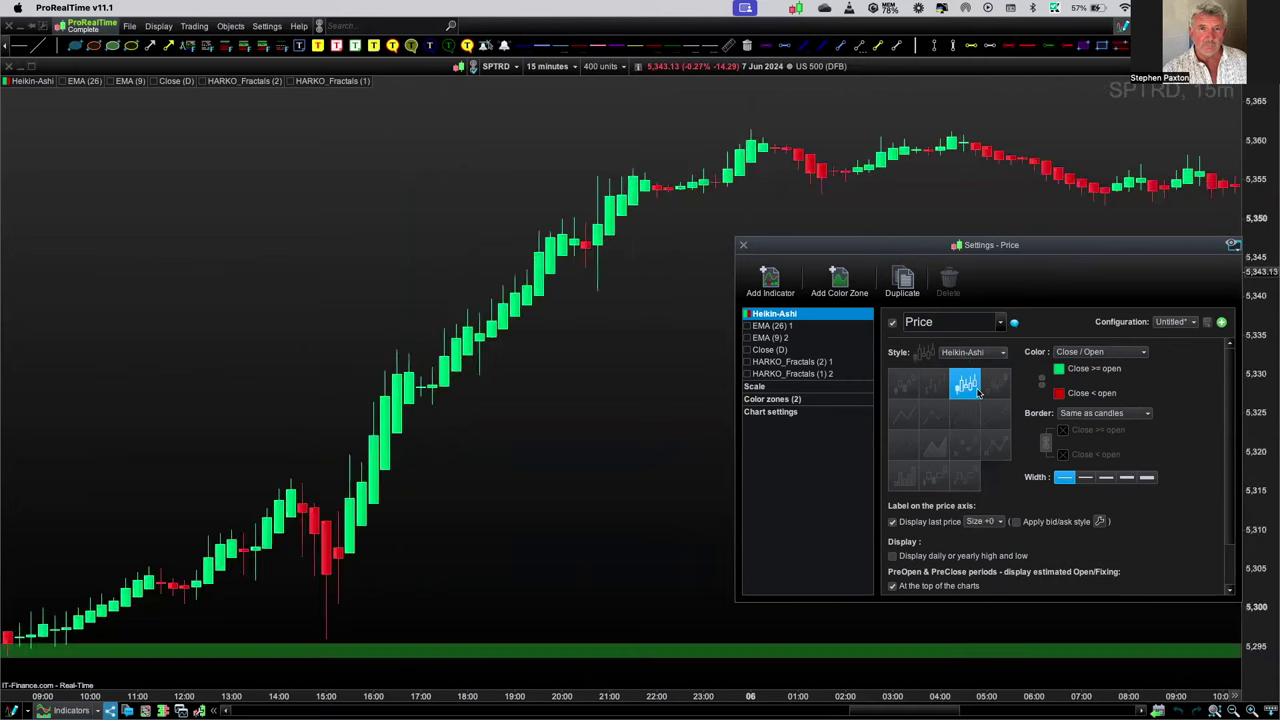
{"action": "left_click", "coordinate": [742, 245]}
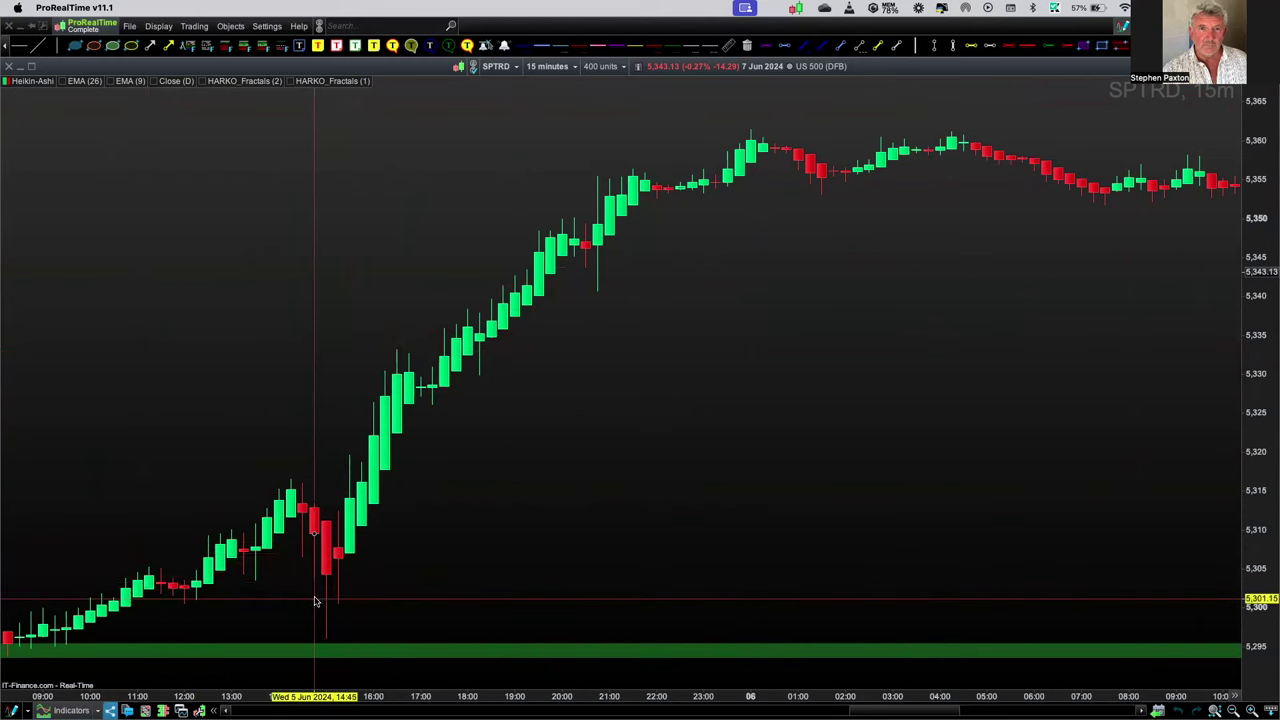
Draw a risk-reward box from the high of the 15:30 candle down to the green support zone, and delete it
{"action": "left_click", "coordinate": [296, 640]}
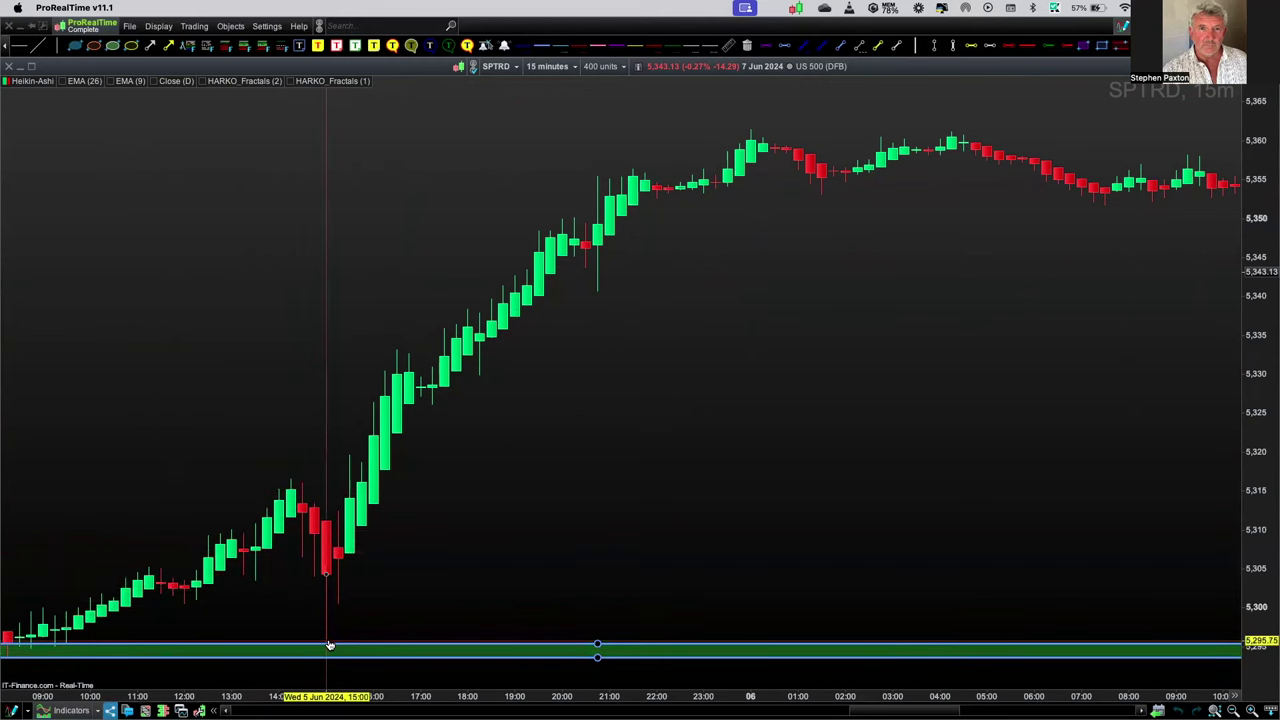
{"action": "left_click", "coordinate": [349, 550]}
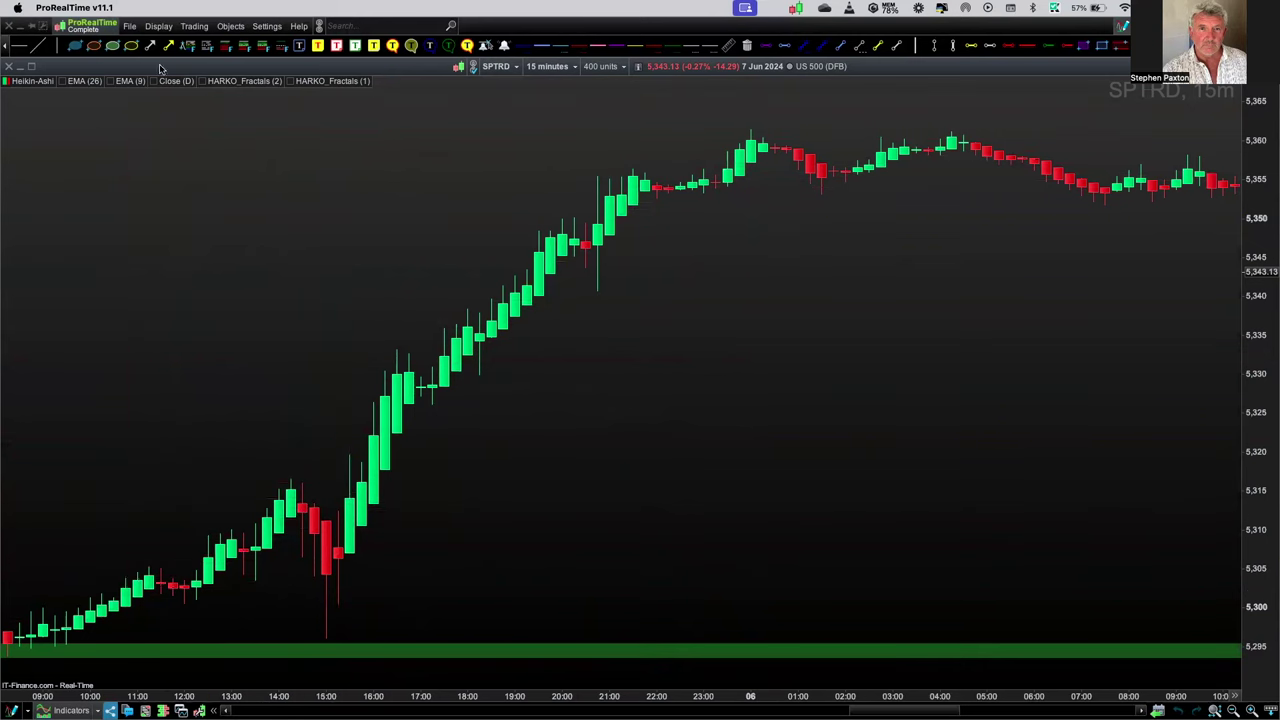
{"action": "left_click", "coordinate": [227, 48]}
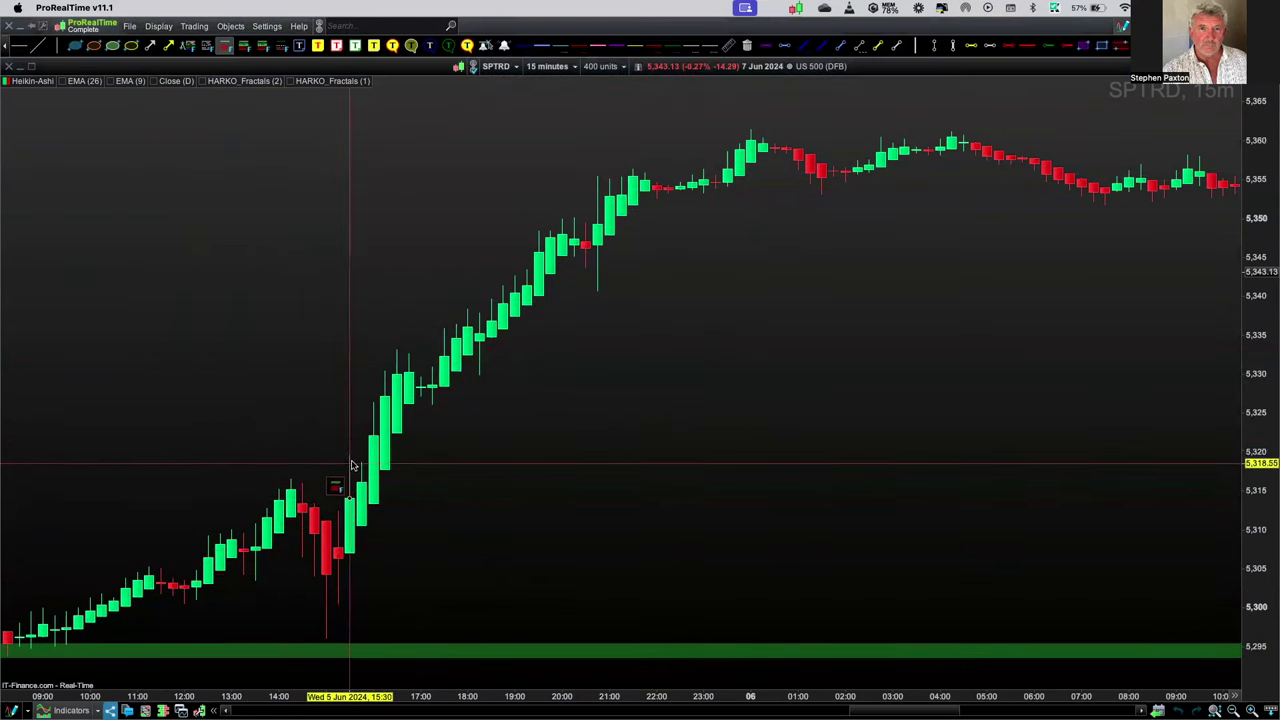
{"action": "mouse_move", "coordinate": [350, 459]}
{"action": "left_mouse_down"}
{"action": "mouse_move", "coordinate": [374, 591]}
{"action": "mouse_move", "coordinate": [391, 646]}
{"action": "mouse_move", "coordinate": [406, 652]}
{"action": "left_mouse_up"}
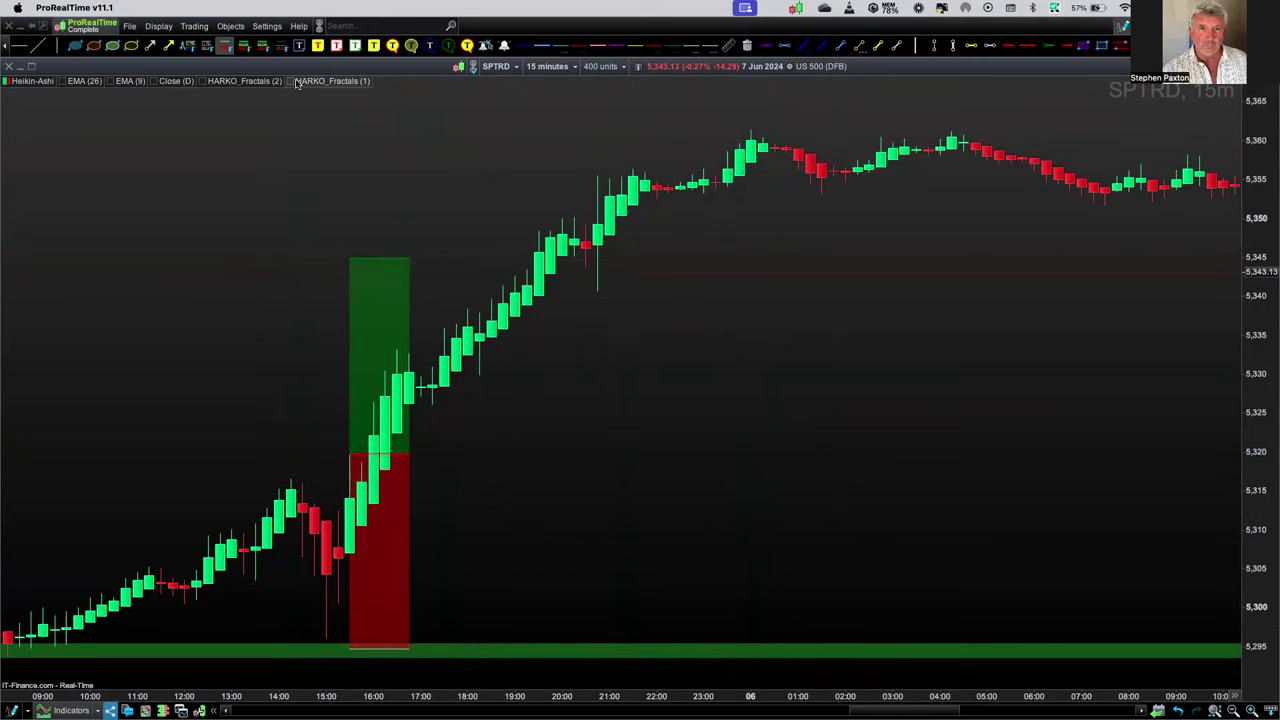
{"action": "left_click", "coordinate": [748, 46]}
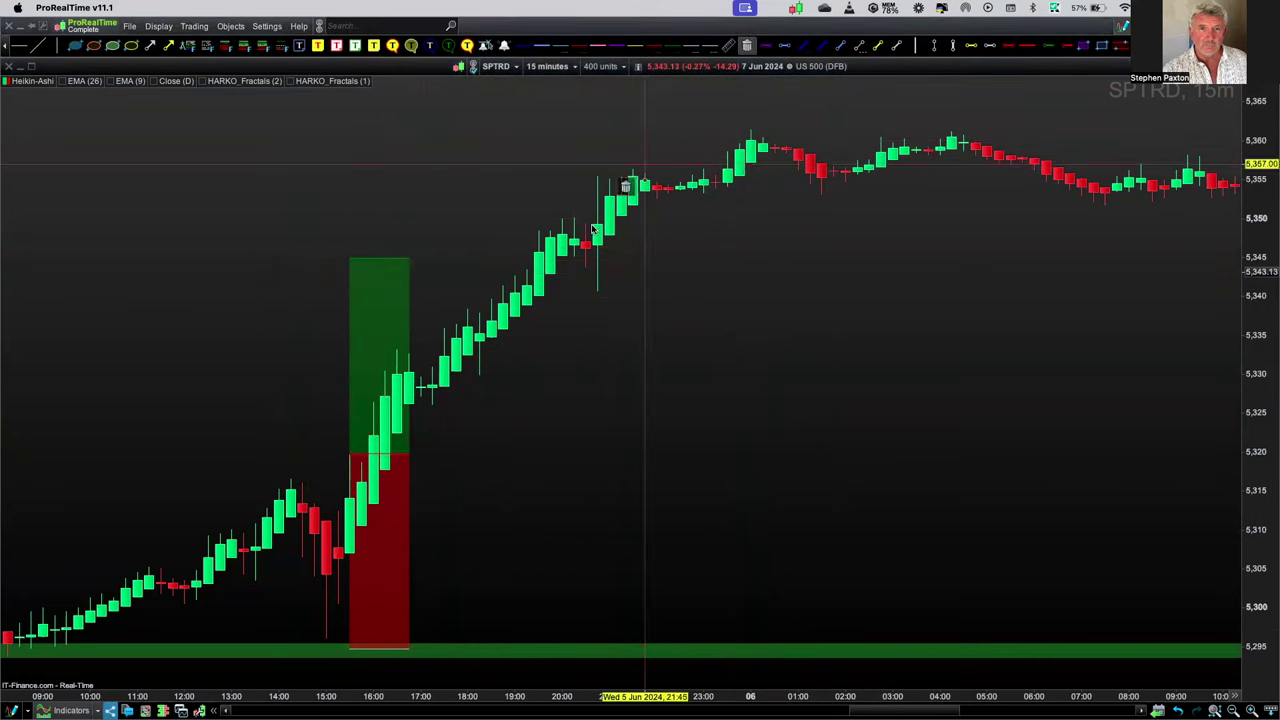
{"action": "left_click", "coordinate": [392, 455]}
Show the HARKO_Fractals (1) indicator and draw a risk-reward box from its upper line at about 5,316.75 down to the green support zone
{"action": "left_click", "coordinate": [303, 84]}
{"action": "left_click", "coordinate": [314, 112]}
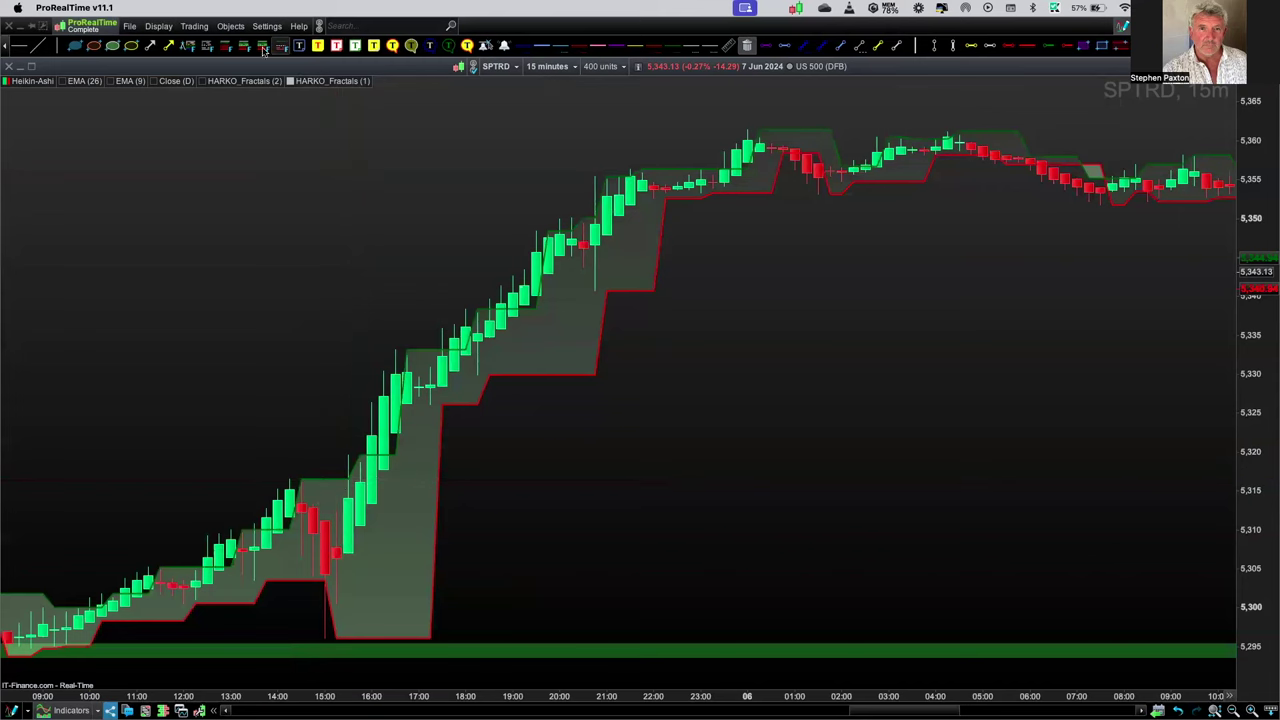
{"action": "left_click", "coordinate": [226, 47]}
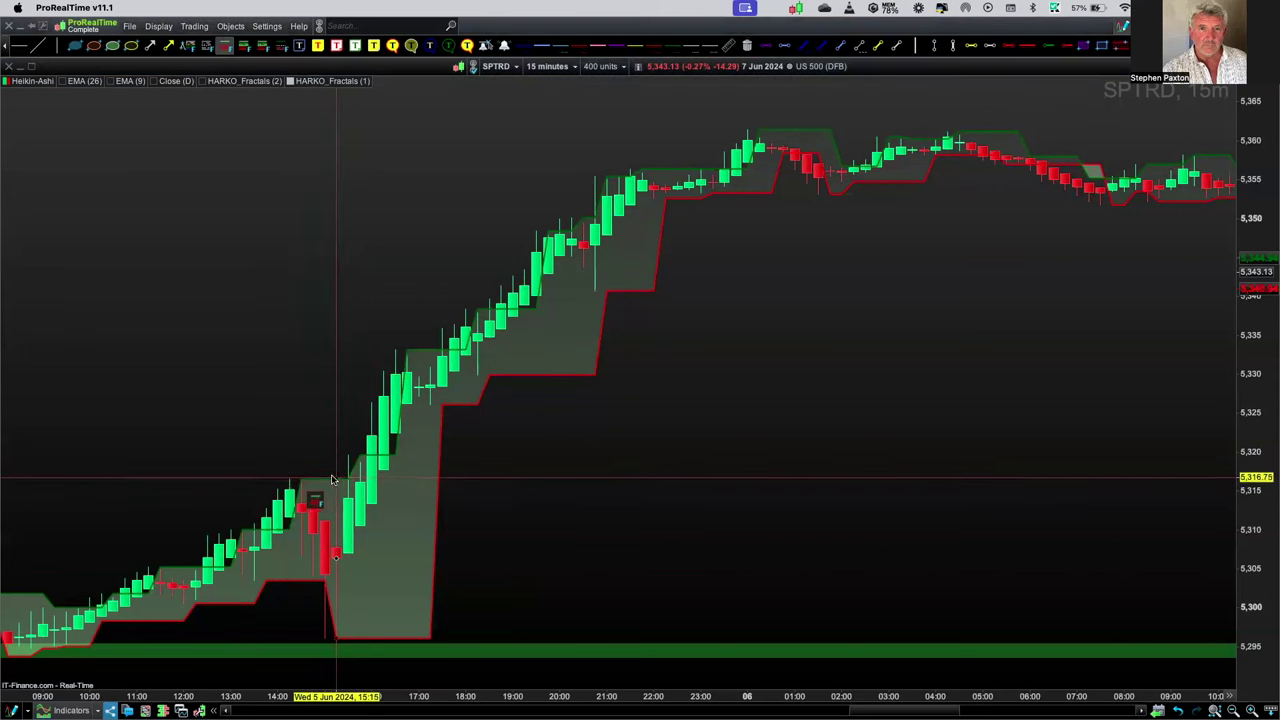
{"action": "left_click_drag", "start_coordinate": [336, 478], "coordinate": [391, 649]}
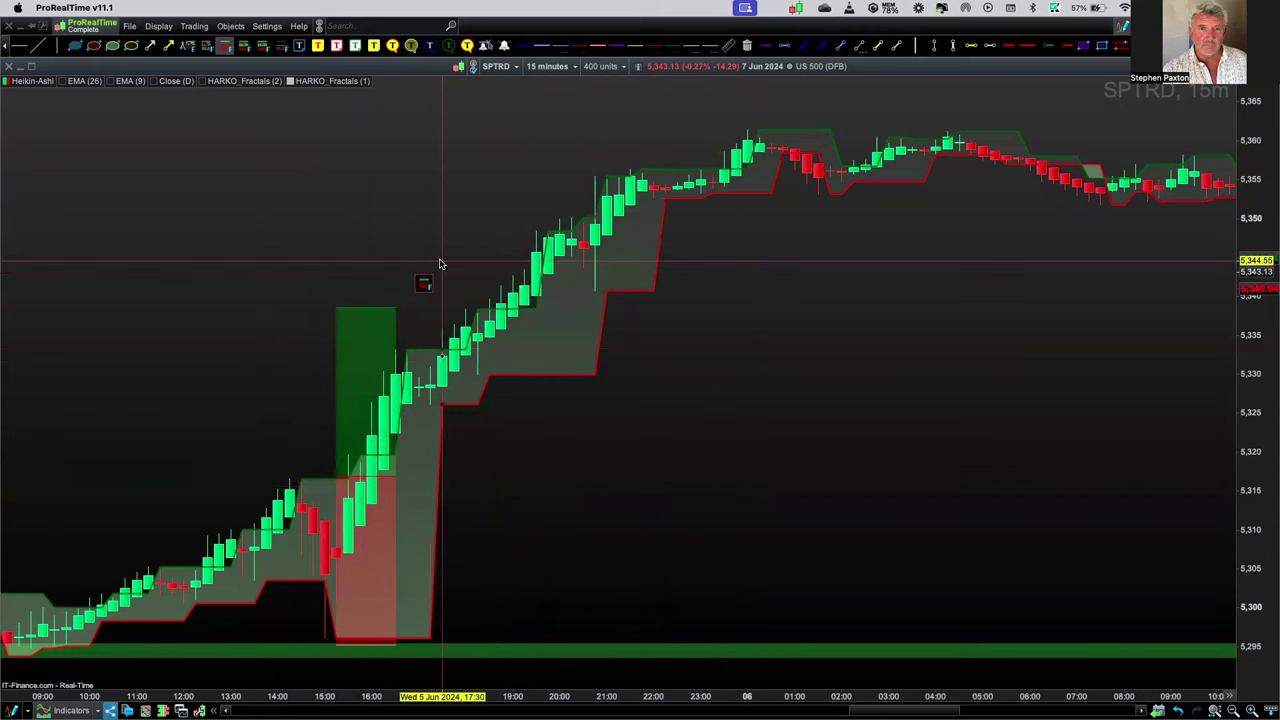
Delete the risk-reward box and hide the HARKO_Fractals (1) indicator
{"action": "left_click", "coordinate": [748, 47]}
{"action": "left_click", "coordinate": [363, 476]}
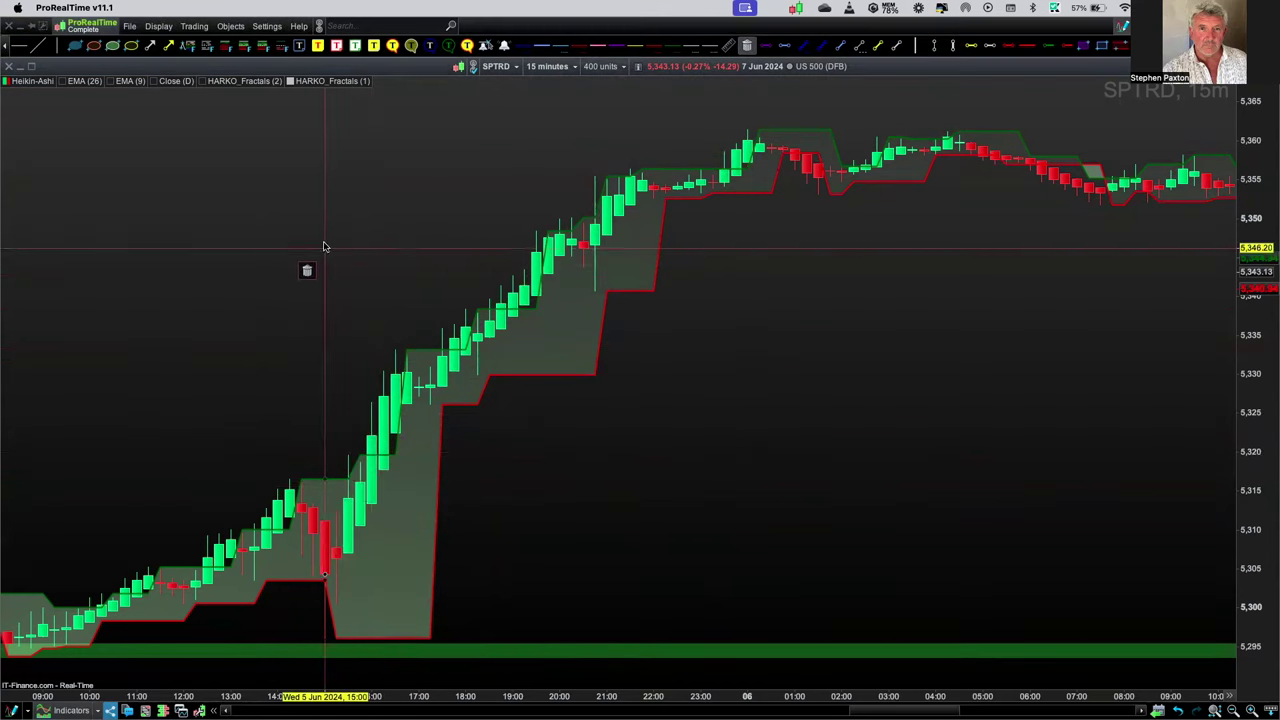
{"action": "left_click", "coordinate": [301, 85]}
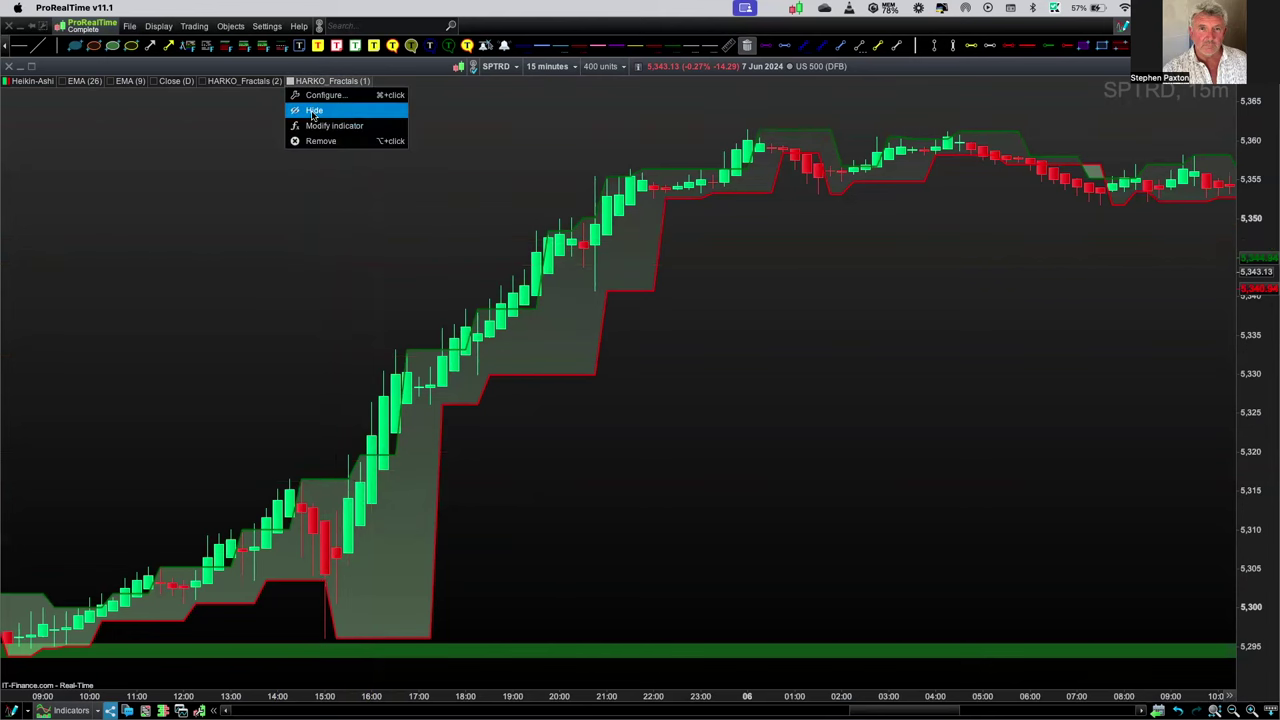
{"action": "left_click", "coordinate": [313, 112]}
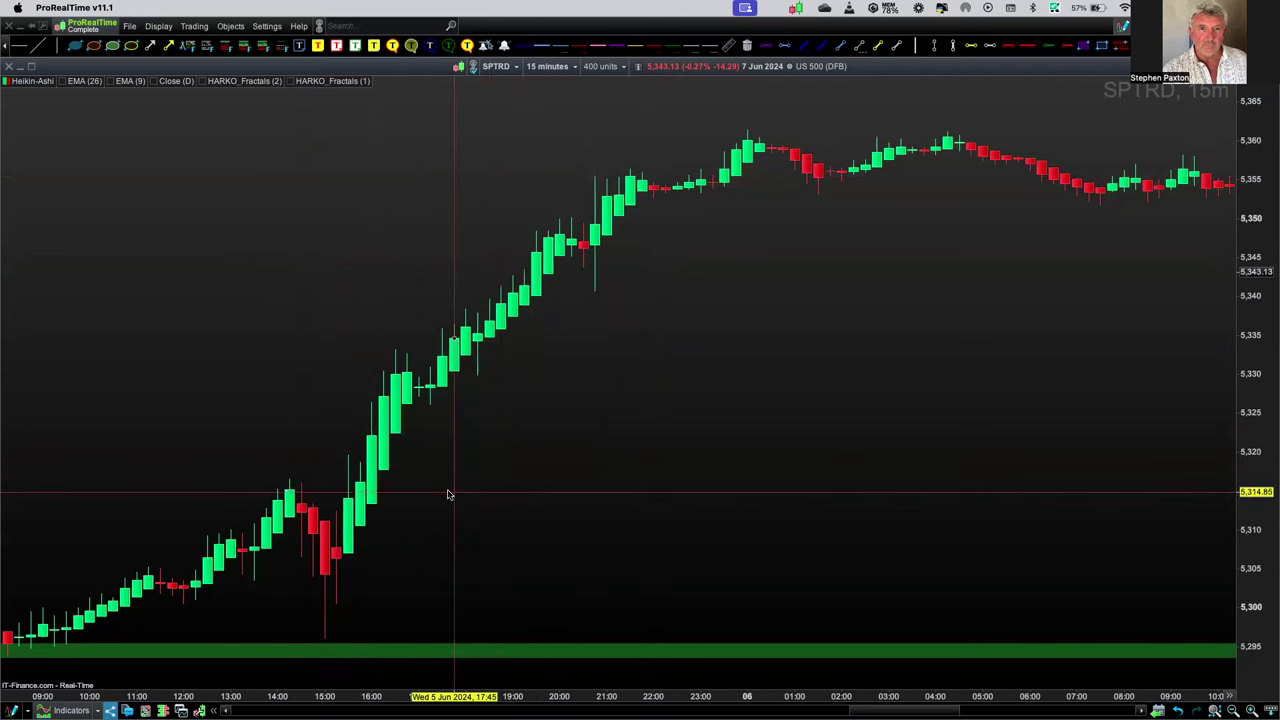
Show the EMA (9) indicator on the price chart
{"action": "mouse_move", "coordinate": [455, 501]}
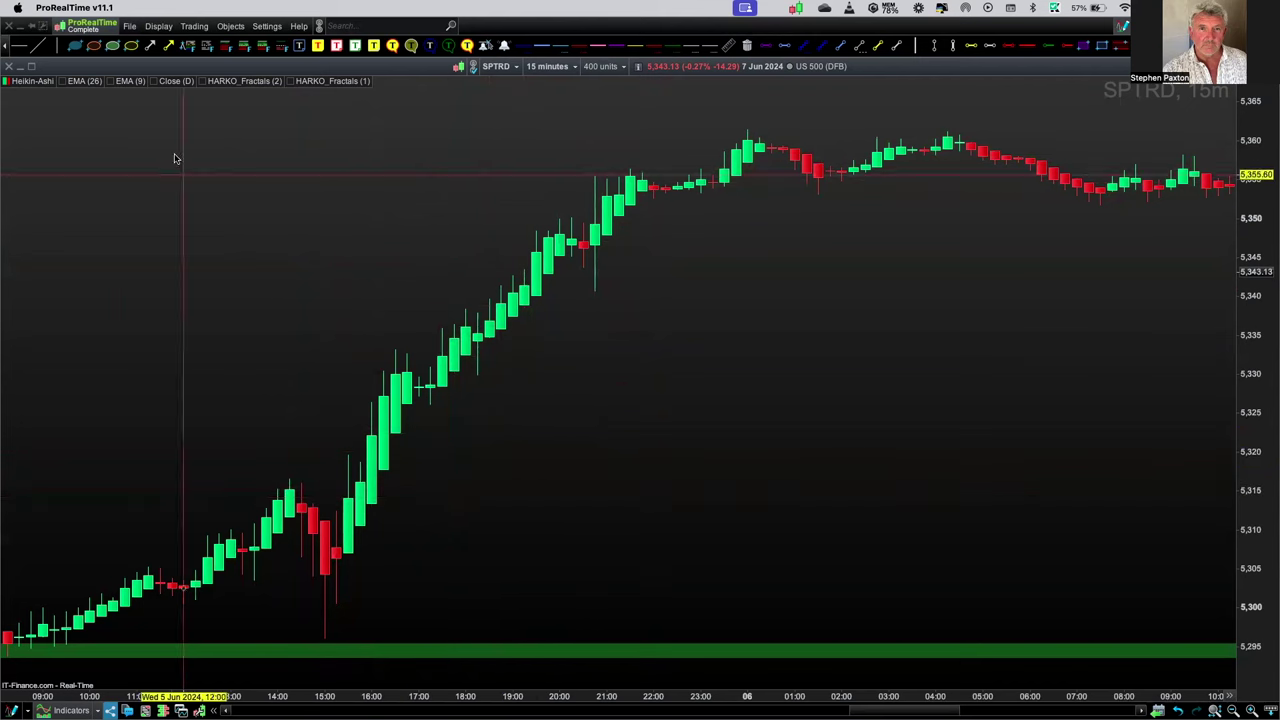
{"action": "left_click", "coordinate": [122, 81]}
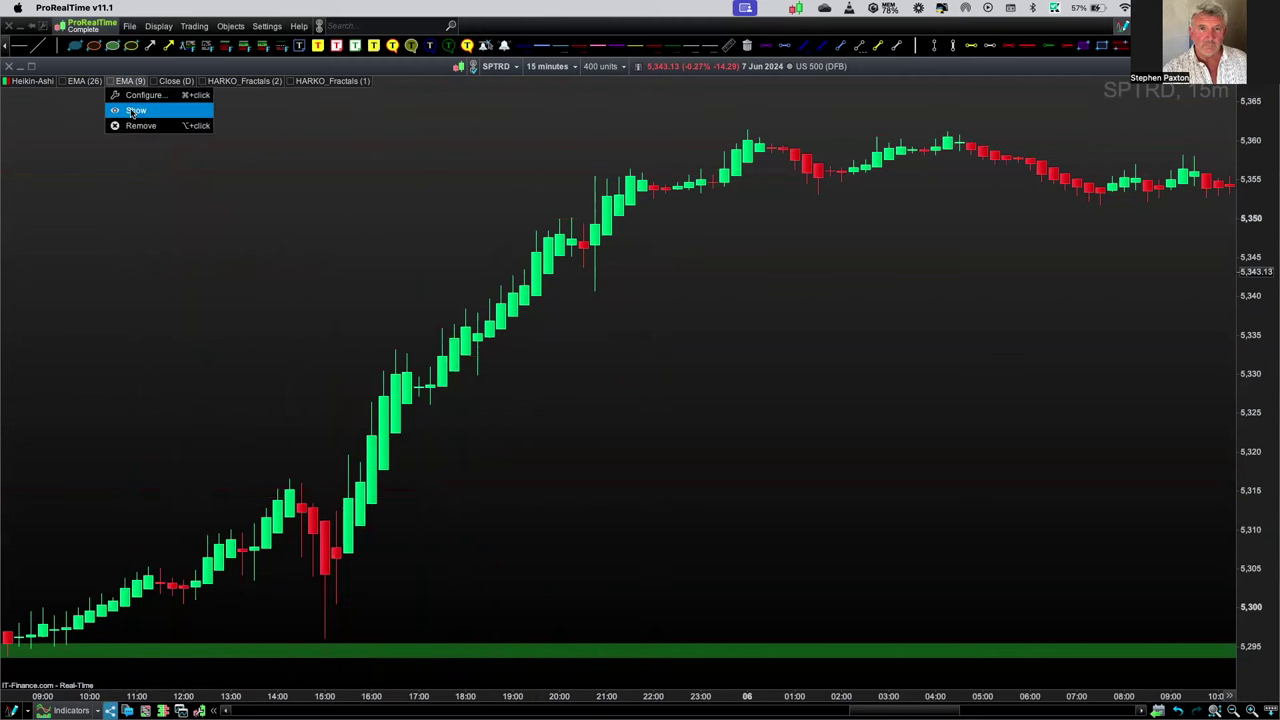
{"action": "left_click", "coordinate": [134, 110]}
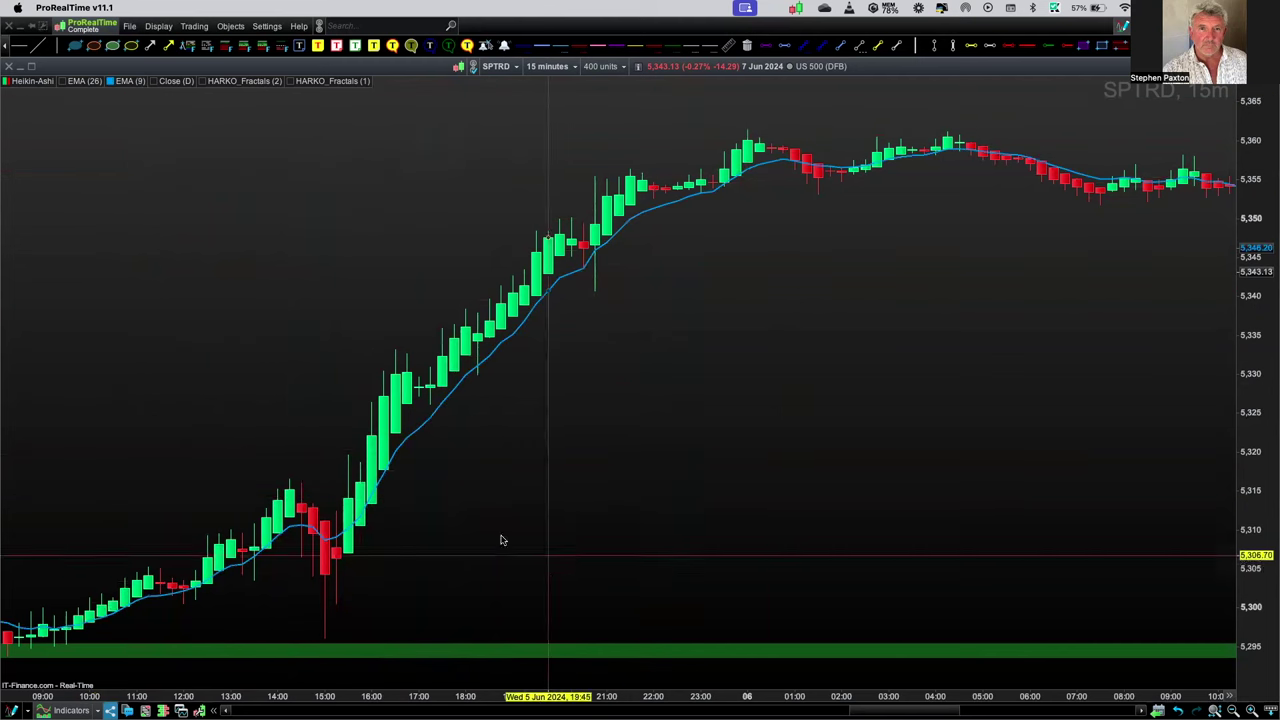
{"action": "right_click", "coordinate": [286, 277]}
{"action": "left_click", "coordinate": [145, 508]}
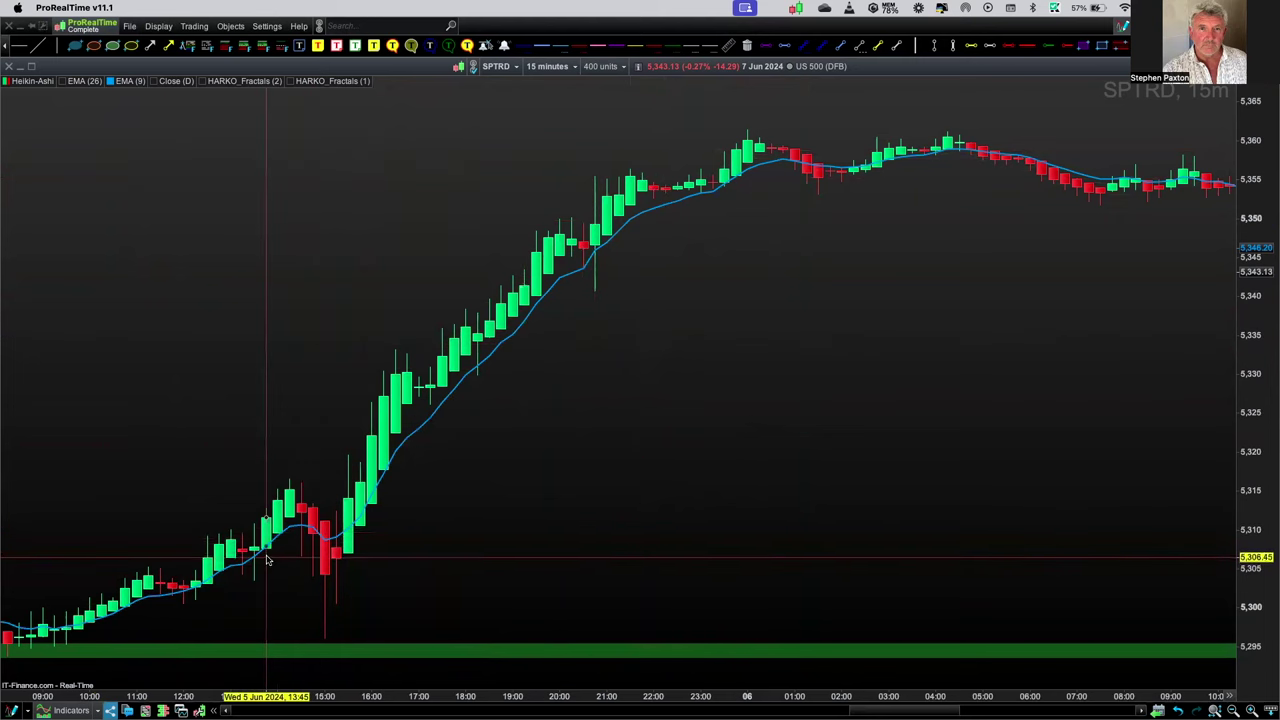
{"action": "left_click", "coordinate": [301, 596]}
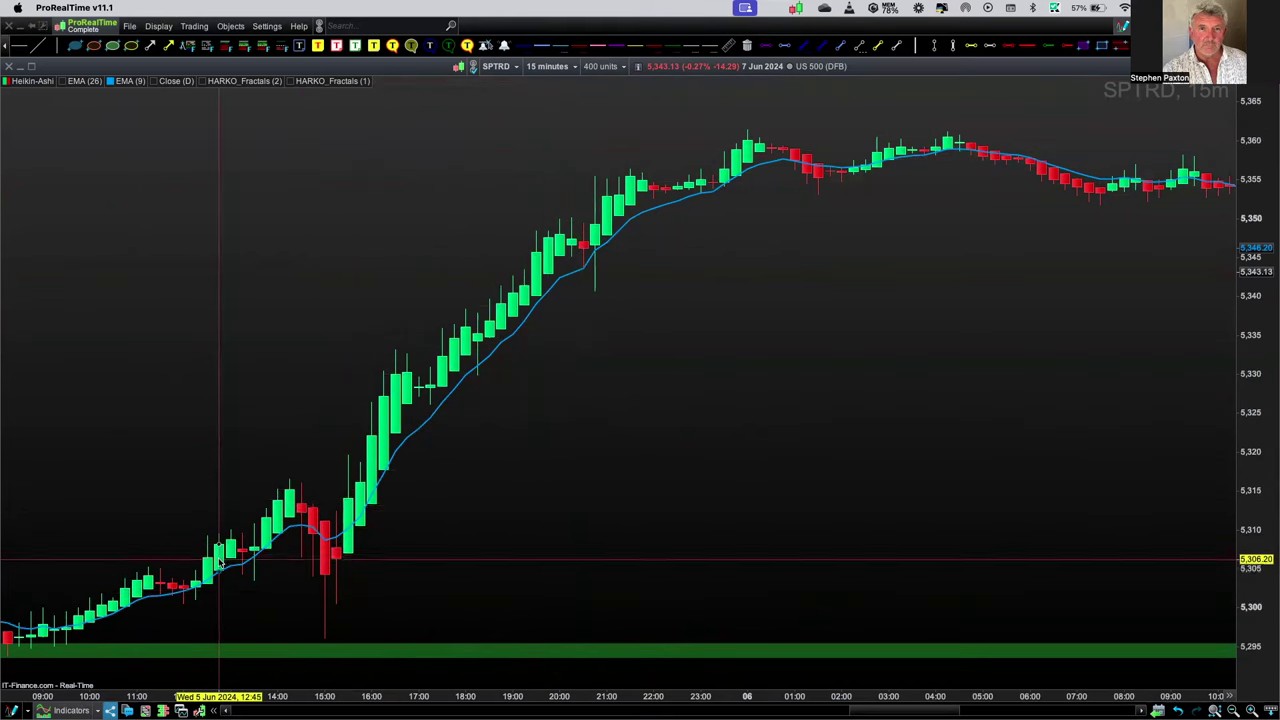
{"action": "left_click", "coordinate": [216, 563]}
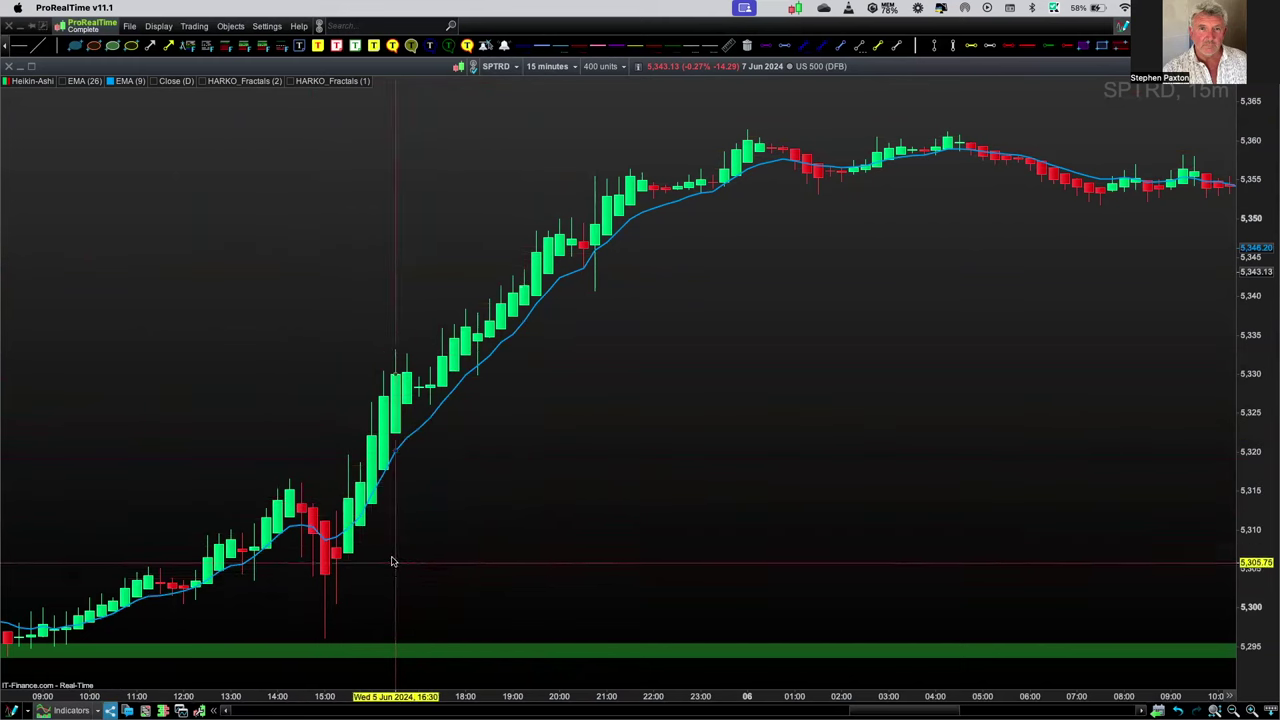
Circle the green candles around 15:30 with a yellow ellipse and draw a risk-reward box from about 5,319.75 down to the green support zone
{"action": "left_click", "coordinate": [131, 46]}
{"action": "left_click_drag", "start_coordinate": [323, 449], "coordinate": [379, 567]}
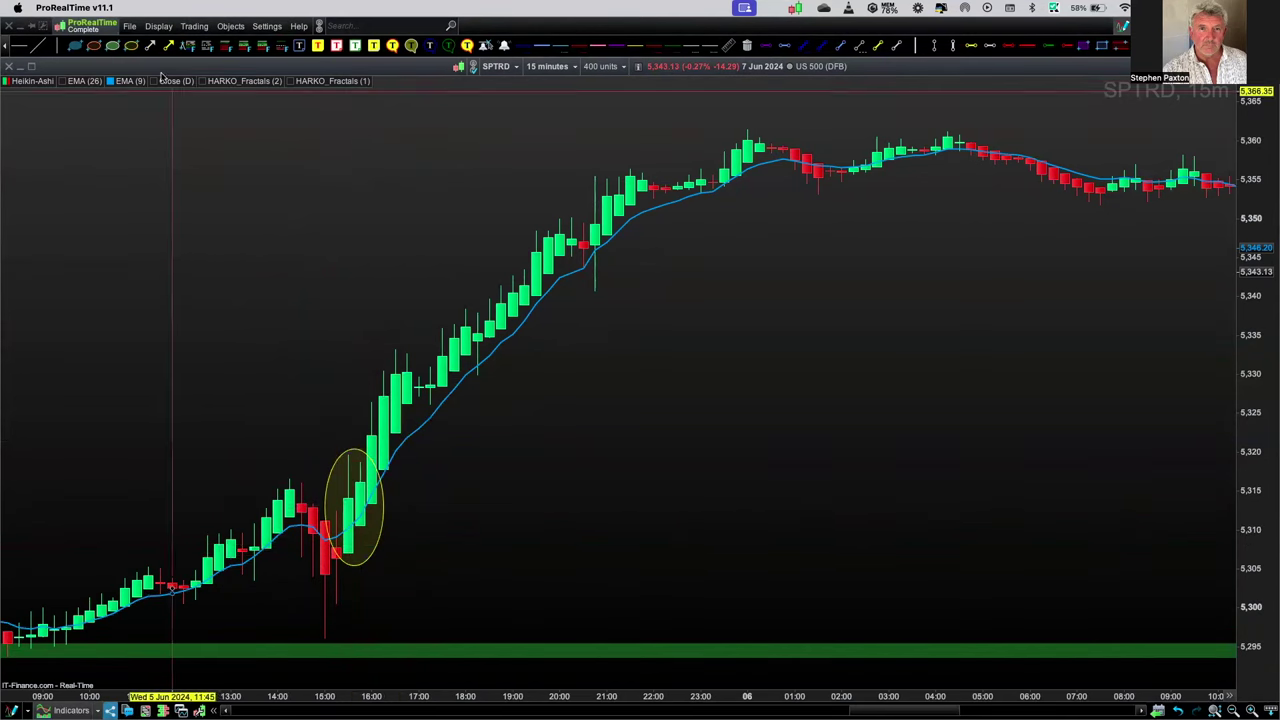
{"action": "left_click", "coordinate": [226, 48]}
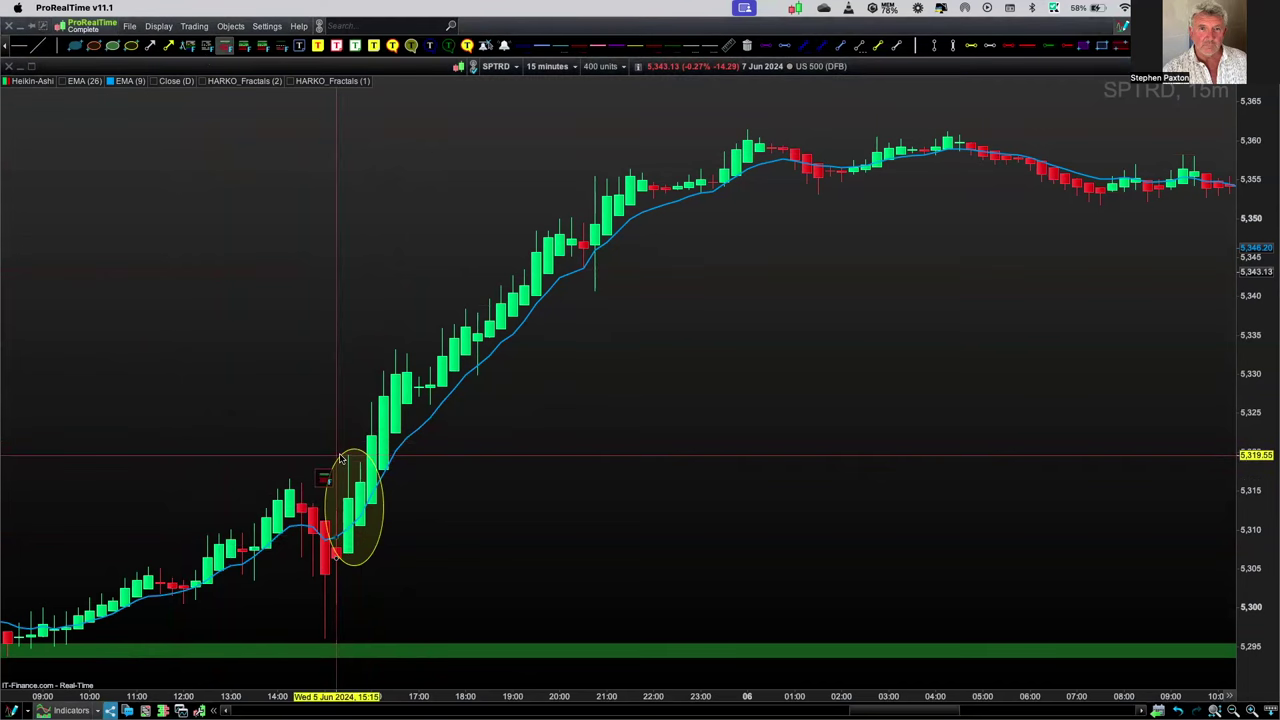
{"action": "left_click_drag", "start_coordinate": [340, 457], "coordinate": [390, 650]}
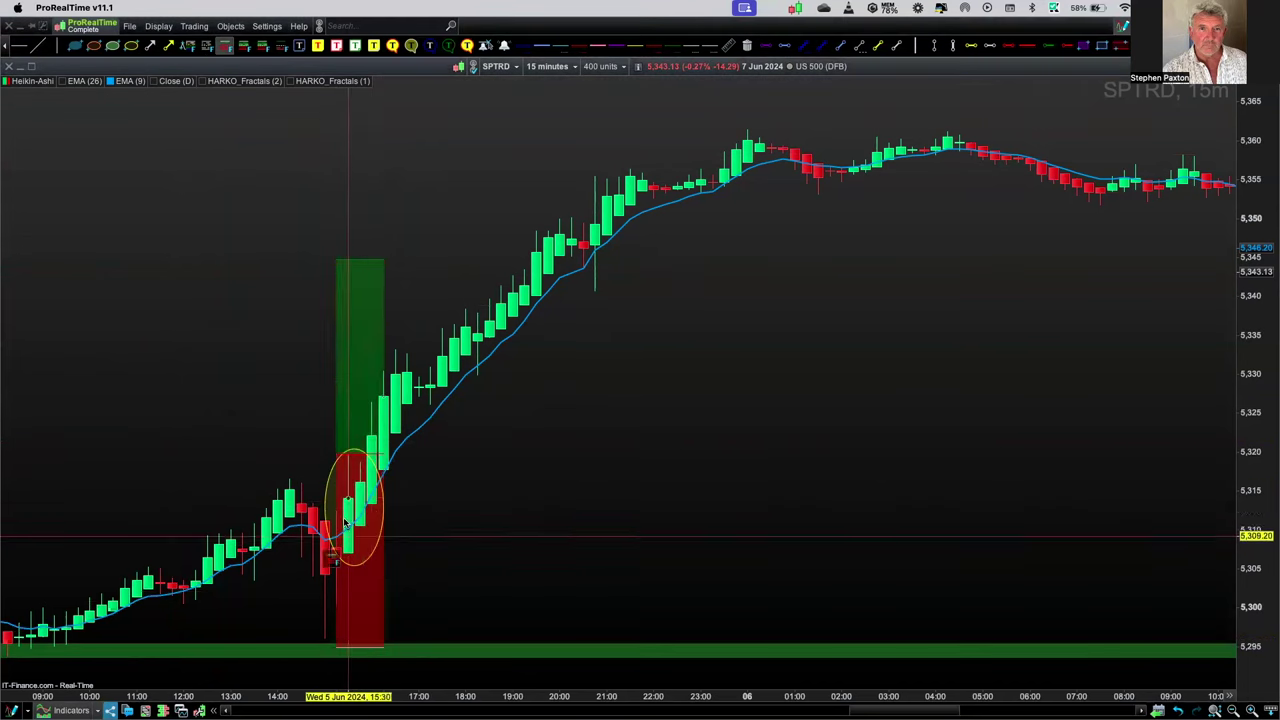
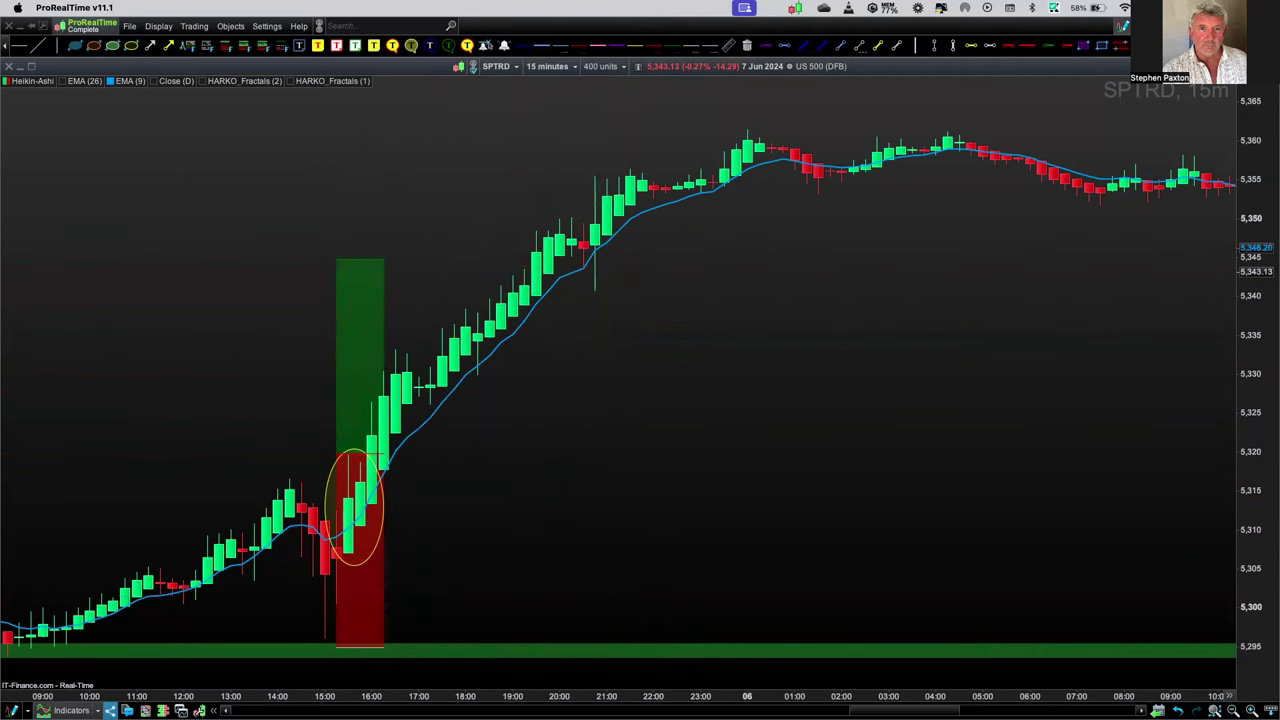
{"action": "left_click", "coordinate": [395, 647]}
{"action": "left_click", "coordinate": [418, 662]}
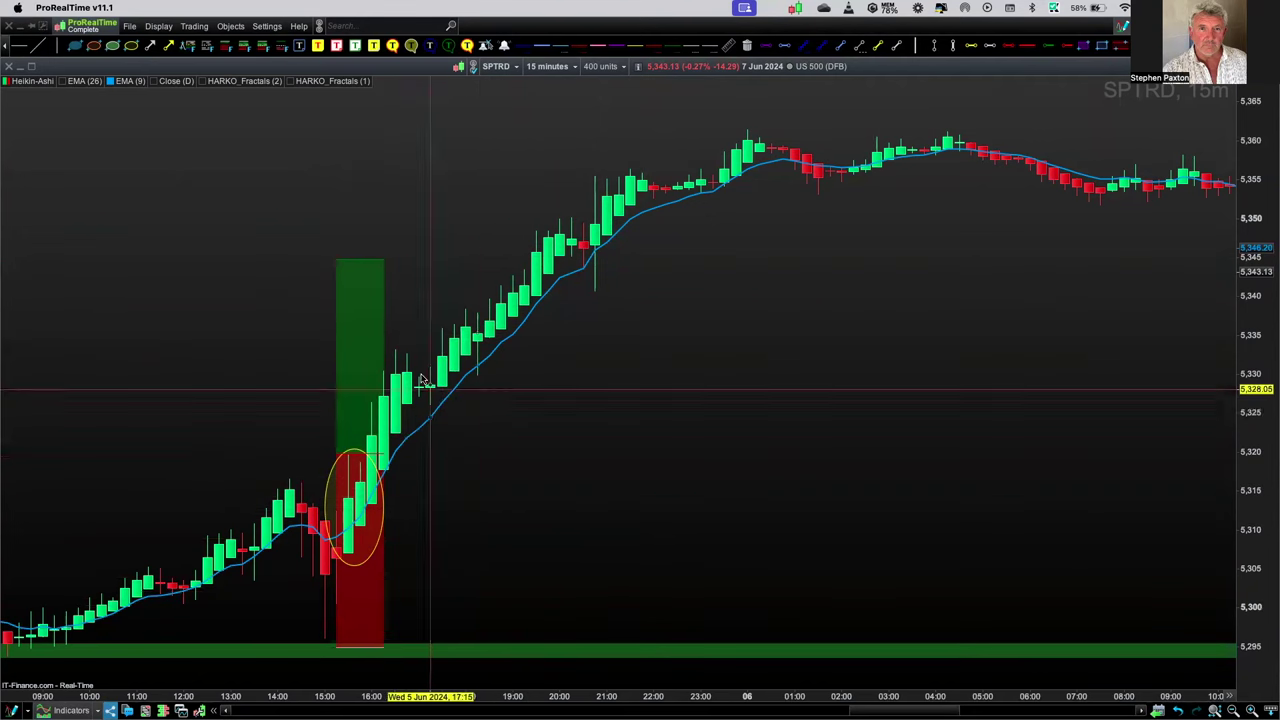
Circle the red candle at 01:00 on 6 June, near the EMA line, with a small yellow ellipse
{"action": "left_click", "coordinate": [132, 48]}
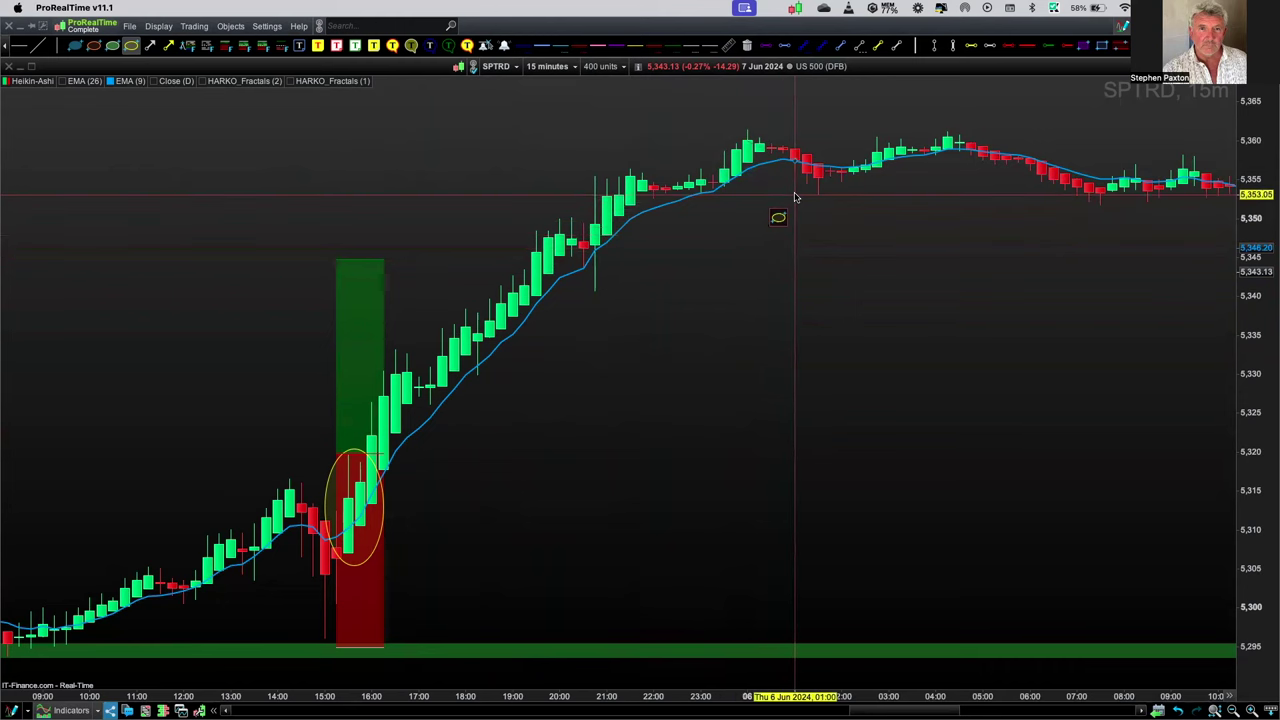
{"action": "mouse_move", "coordinate": [795, 197]}
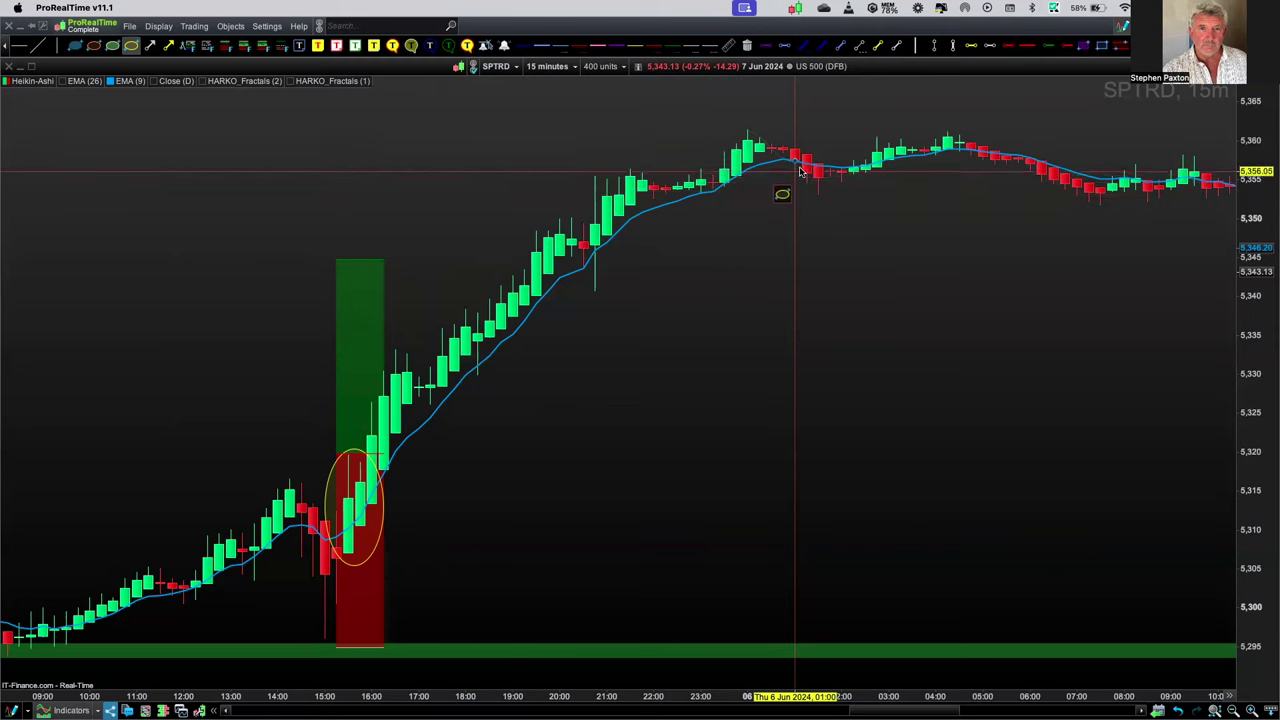
{"action": "left_click_drag", "start_coordinate": [785, 136], "coordinate": [794, 153]}
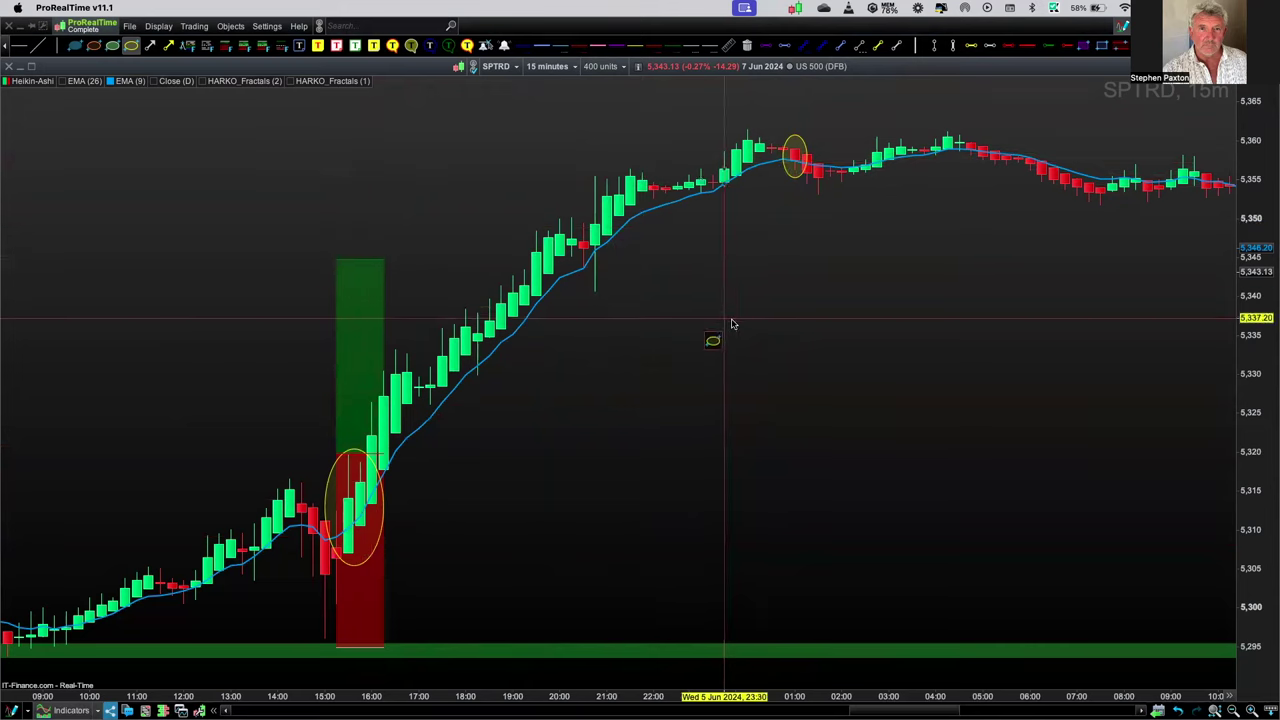
Measure the price move from the 15:30 entry level to the circled 01:00 candle, and to the top of the risk-reward box
{"action": "left_click", "coordinate": [729, 46]}
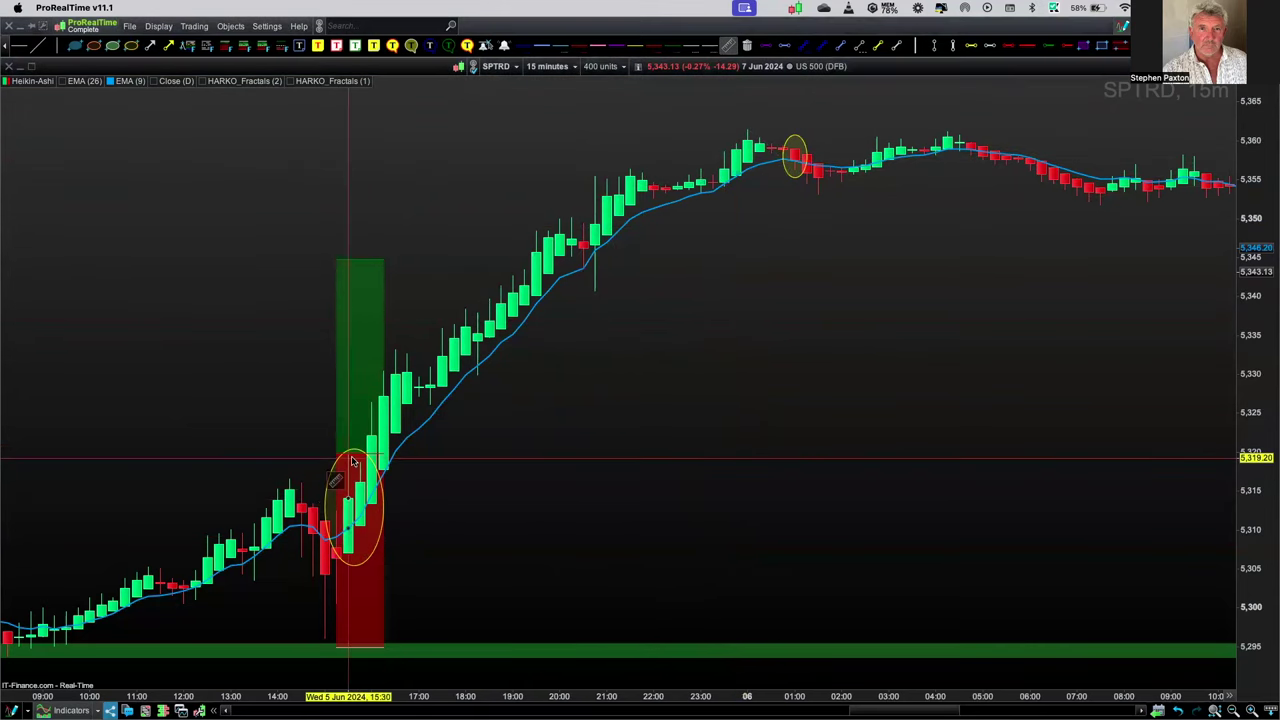
{"action": "left_click_drag", "start_coordinate": [350, 458], "coordinate": [793, 164]}
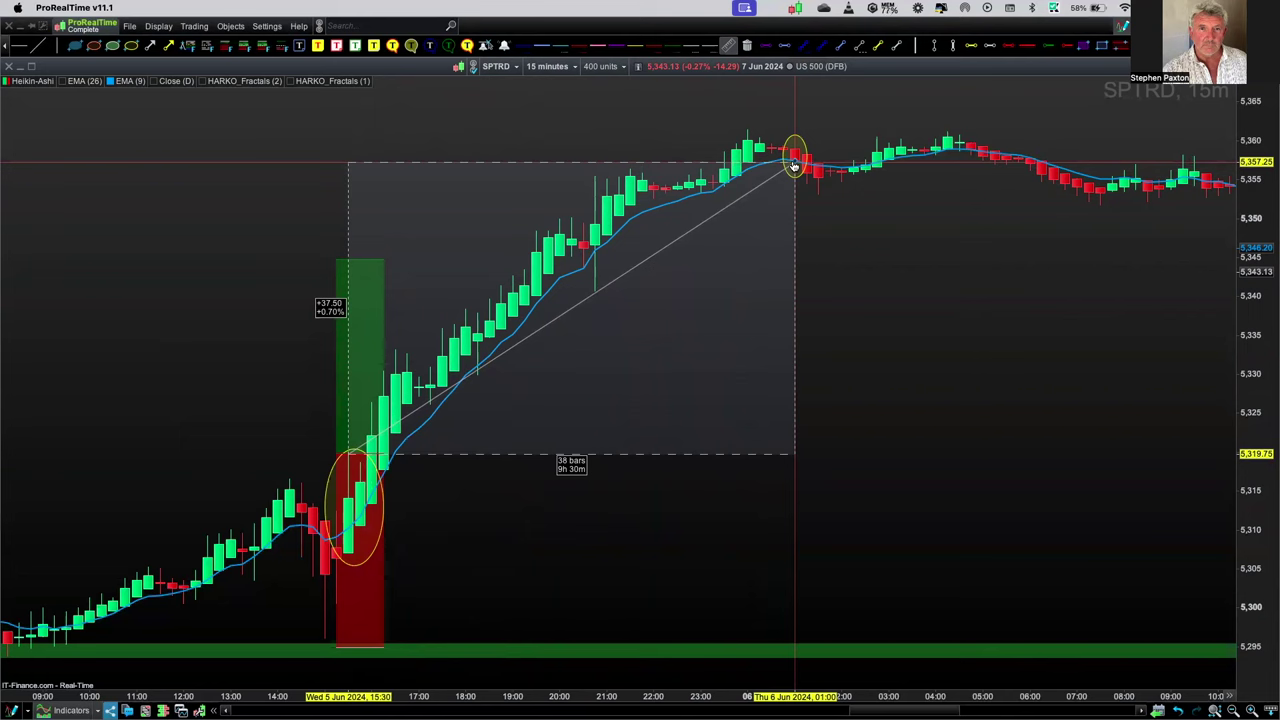
{"action": "left_click_drag", "start_coordinate": [793, 164], "coordinate": [548, 262]}
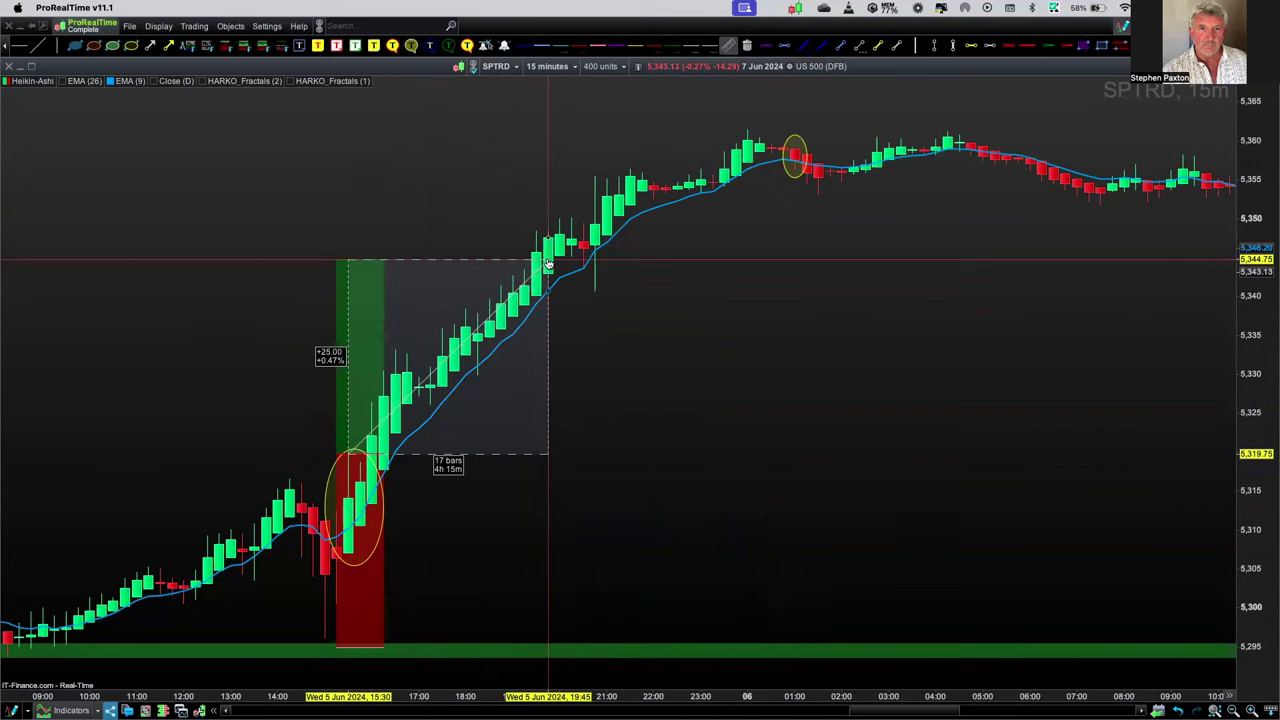
{"action": "left_click_drag", "start_coordinate": [548, 262], "coordinate": [405, 262]}
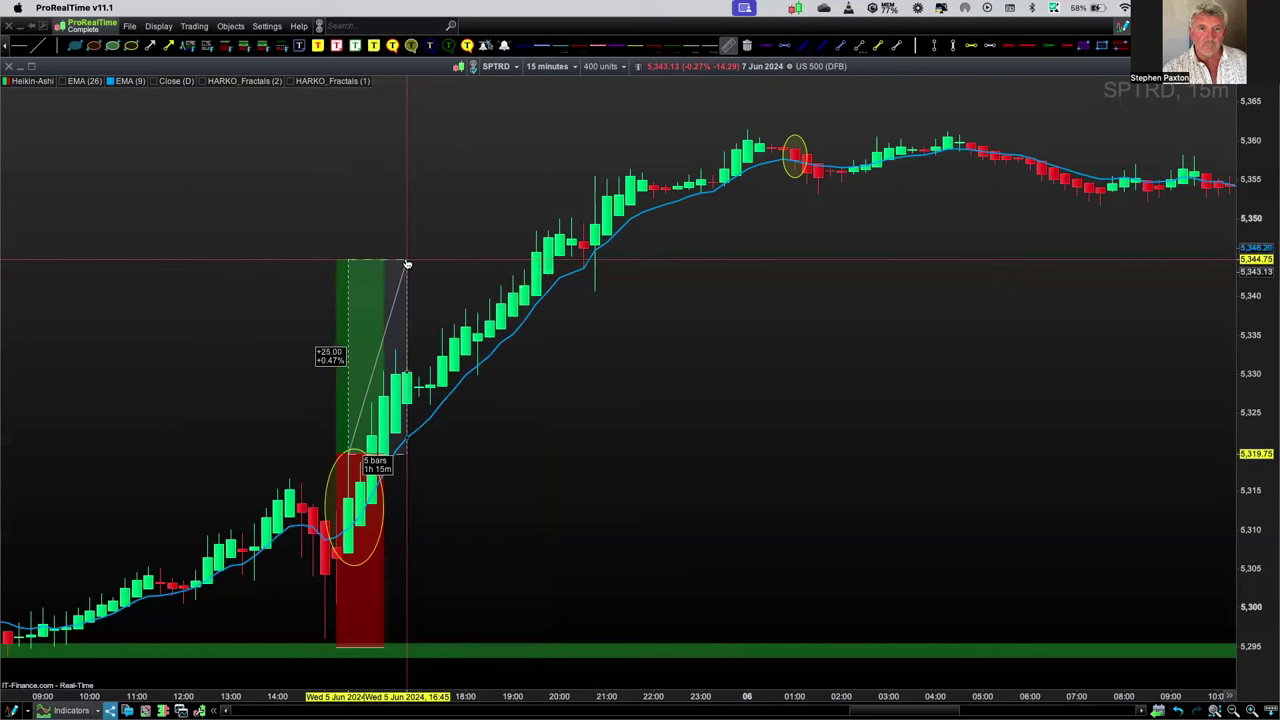
Measure the move from the 5,319.75 entry level again, up to the box target and across to the circled red candle's EMA touch
{"action": "left_click_drag", "start_coordinate": [407, 263], "coordinate": [408, 277]}
{"action": "left_click_drag", "start_coordinate": [364, 452], "coordinate": [796, 162]}
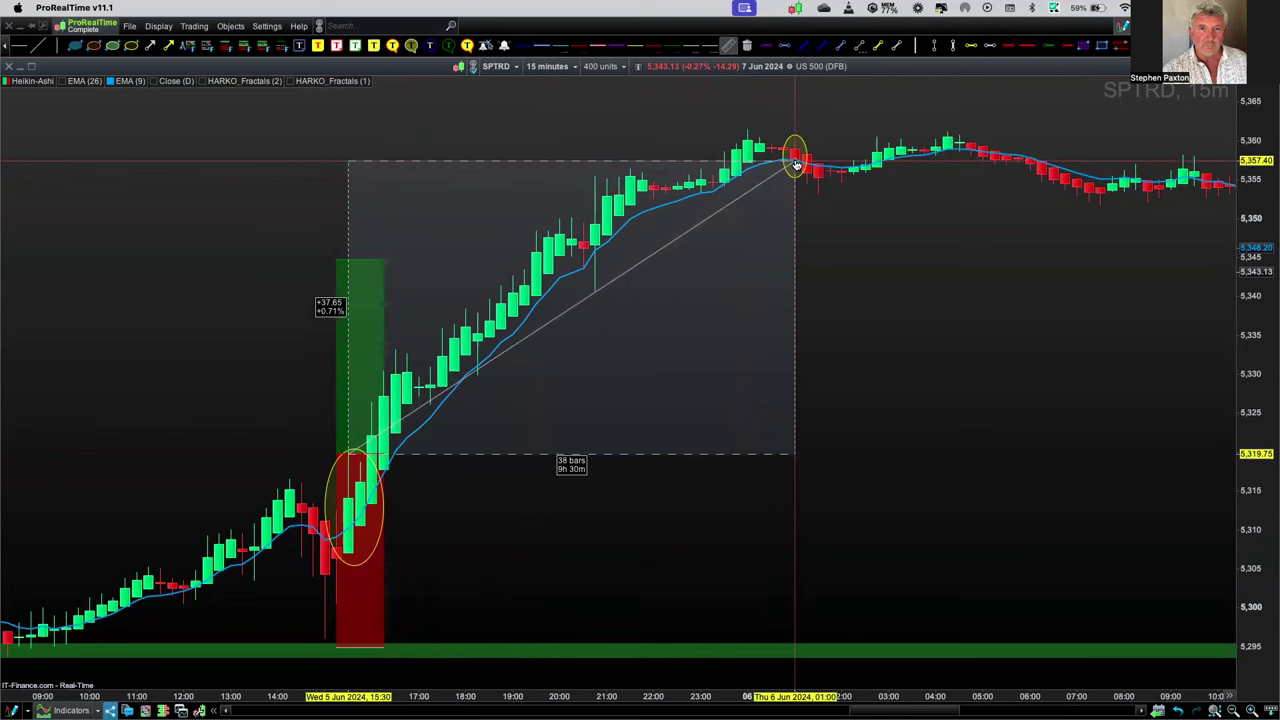
{"action": "left_click_drag", "start_coordinate": [796, 162], "coordinate": [794, 160]}
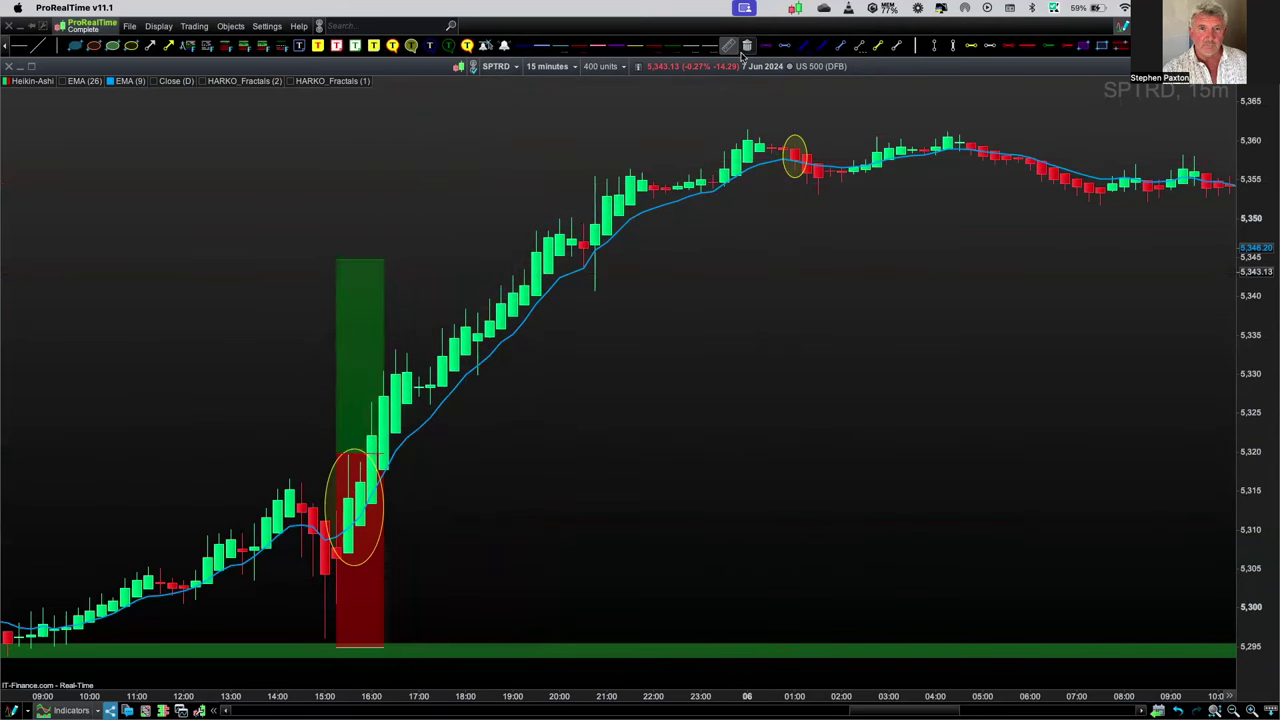
Delete both yellow ellipses and the risk-reward box from the SPTRD chart
{"action": "left_click", "coordinate": [777, 163]}
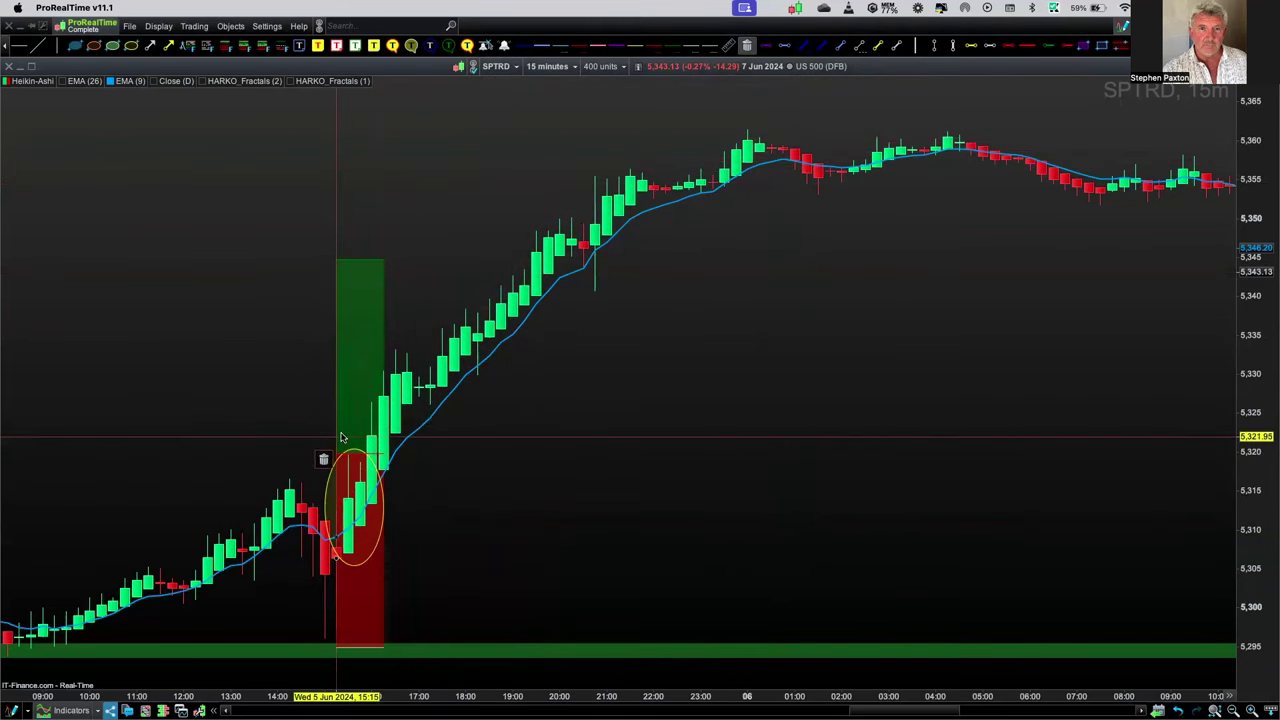
{"action": "left_click", "coordinate": [323, 459]}
{"action": "left_click", "coordinate": [351, 458]}
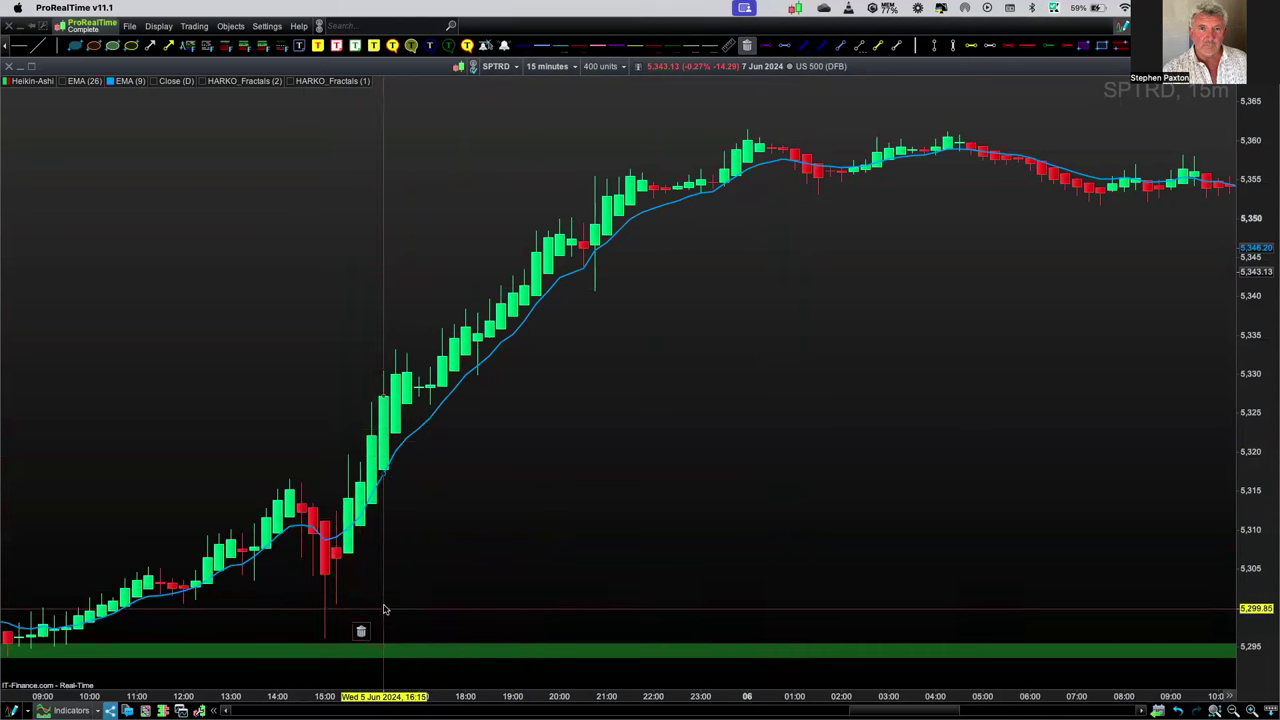
Show the HARKO_Fractals (1) indicator on the price chart, and hide it again
{"action": "left_click", "coordinate": [298, 83]}
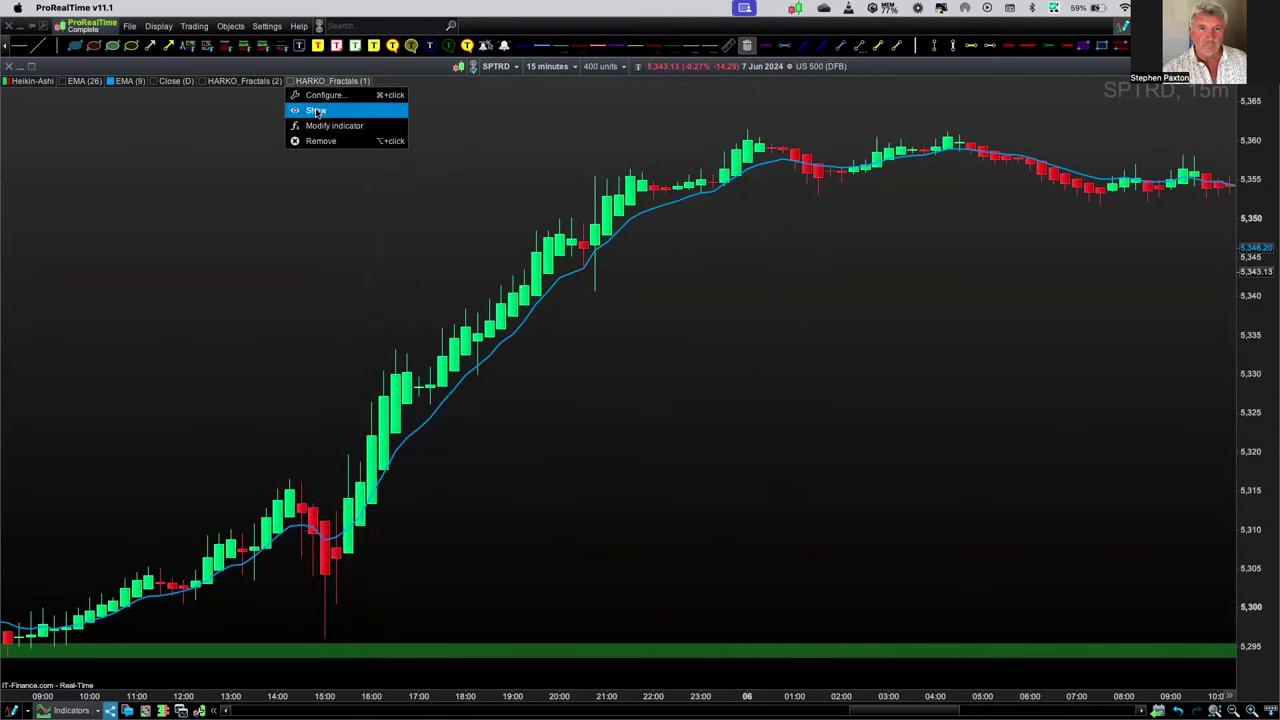
{"action": "left_click", "coordinate": [316, 111]}
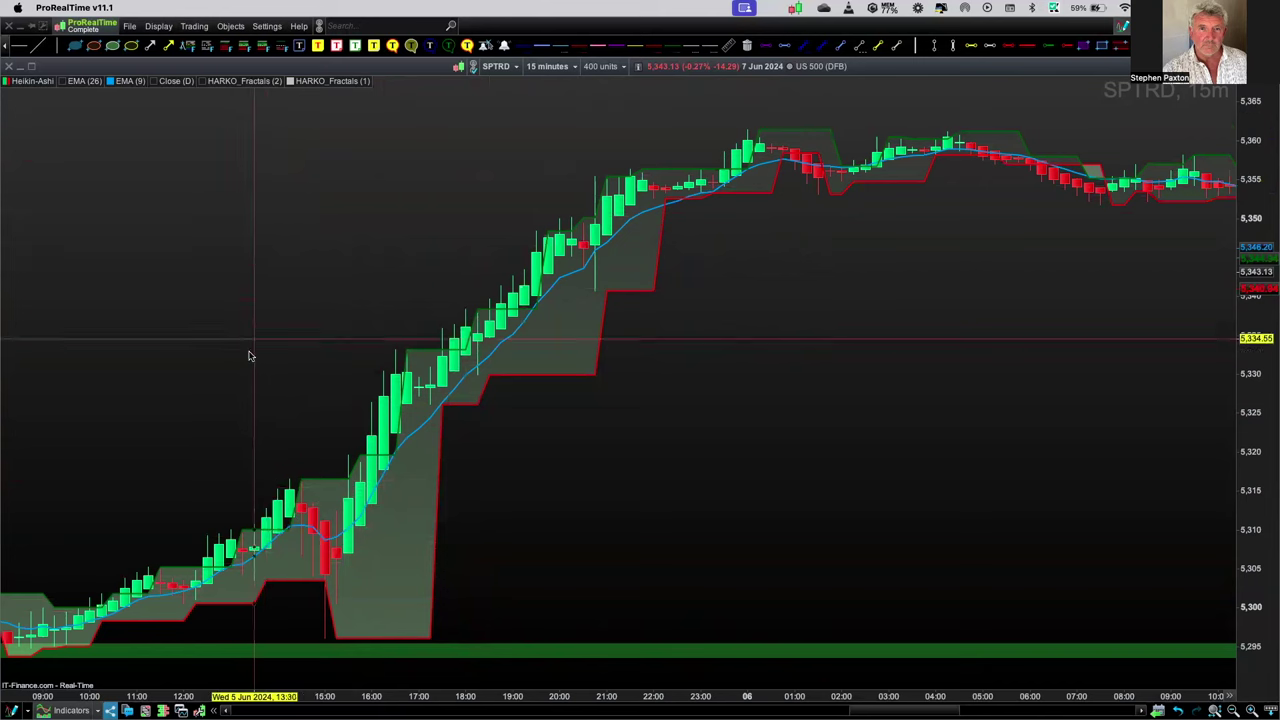
{"action": "mouse_move", "coordinate": [250, 365]}
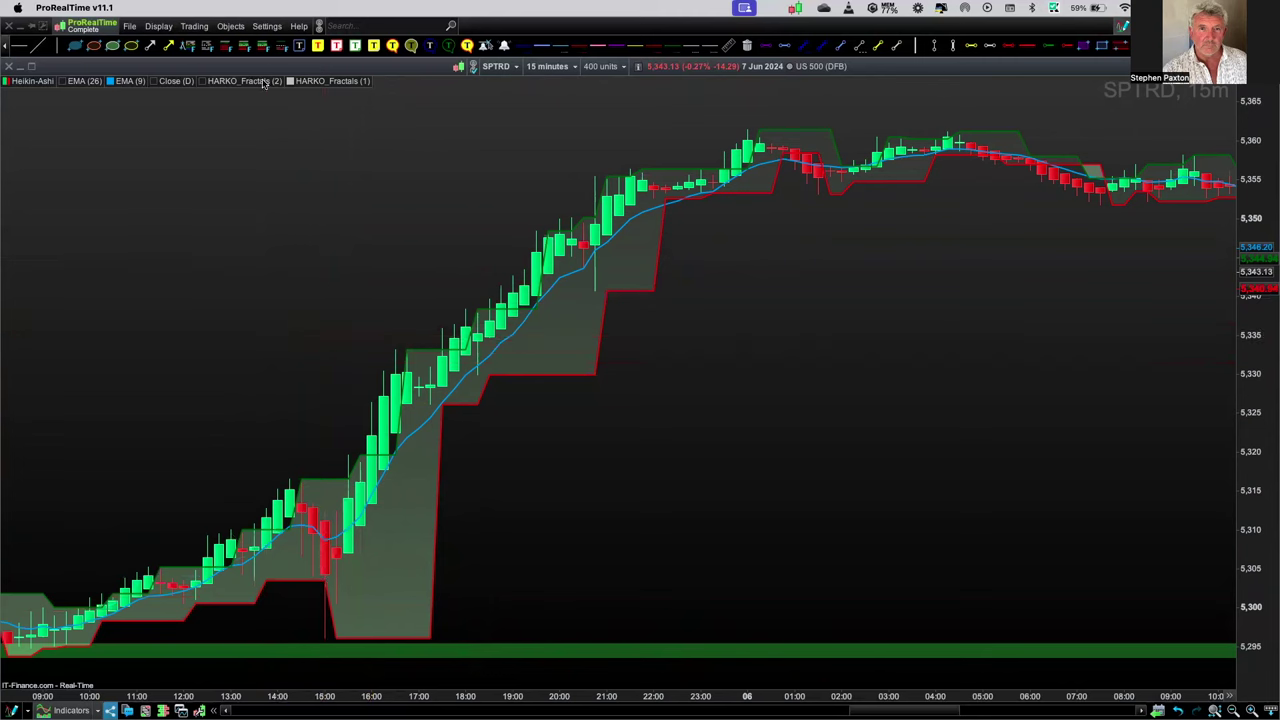
{"action": "left_click", "coordinate": [305, 84]}
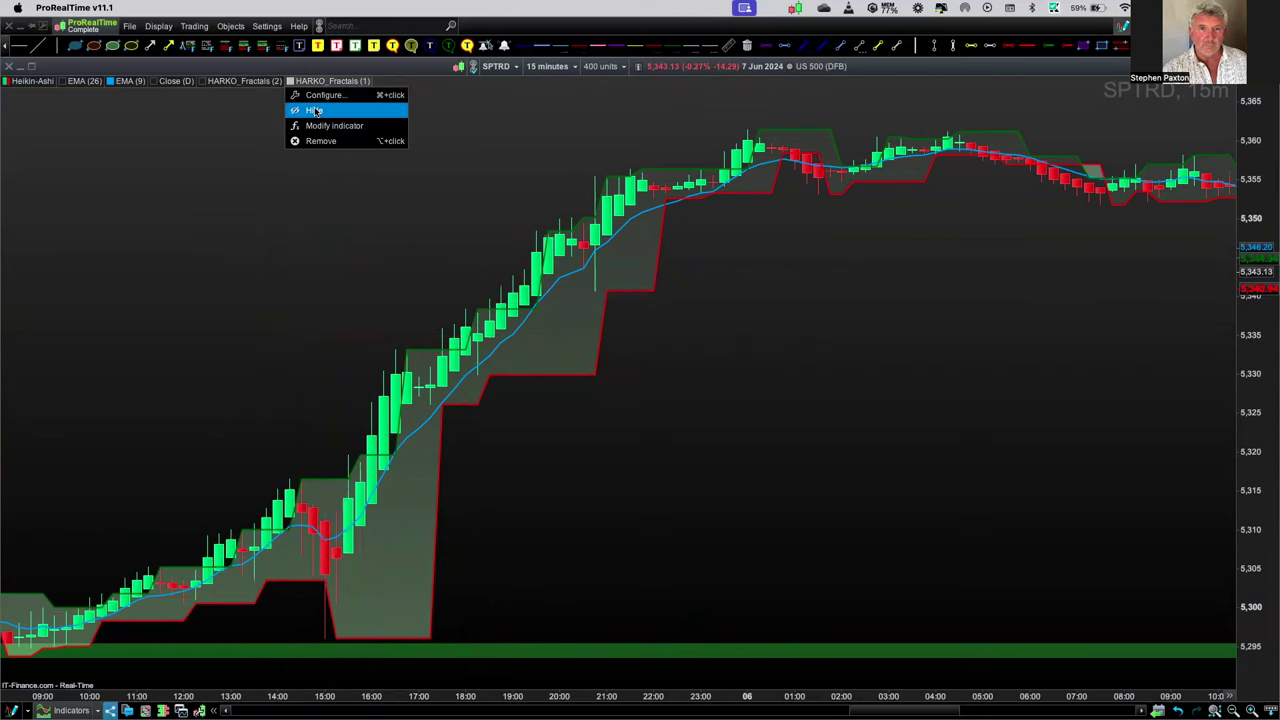
{"action": "left_click", "coordinate": [314, 110]}
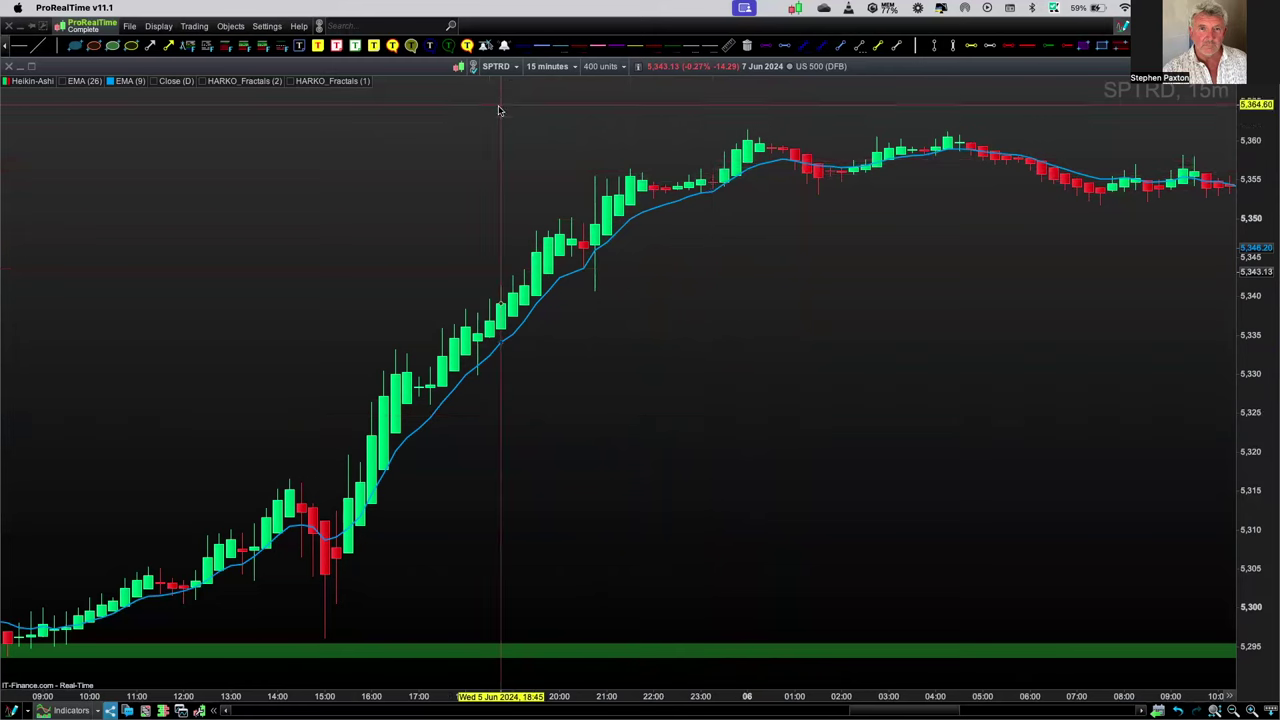
Switch the chart's instrument to USD/JPY (DFB), keeping the 15-minute timeframe
{"action": "left_click", "coordinate": [516, 66]}
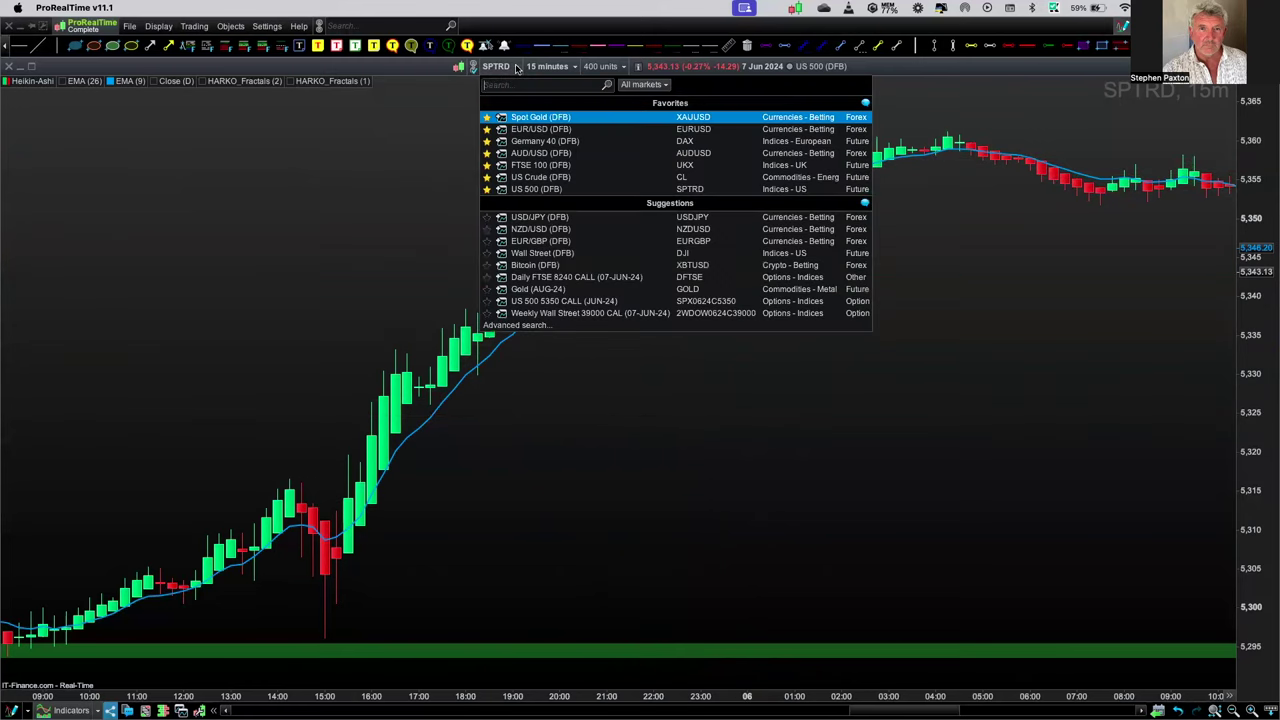
{"action": "left_click", "coordinate": [536, 218]}
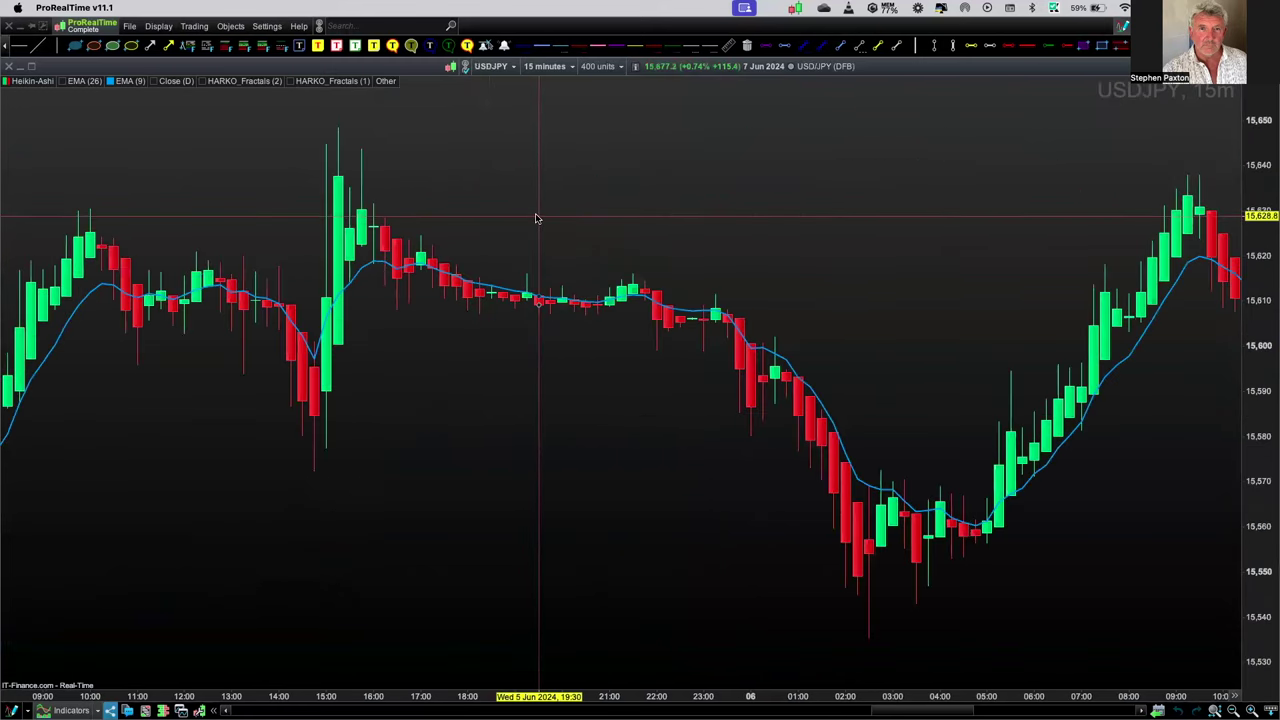
{"action": "mouse_move", "coordinate": [535, 218]}
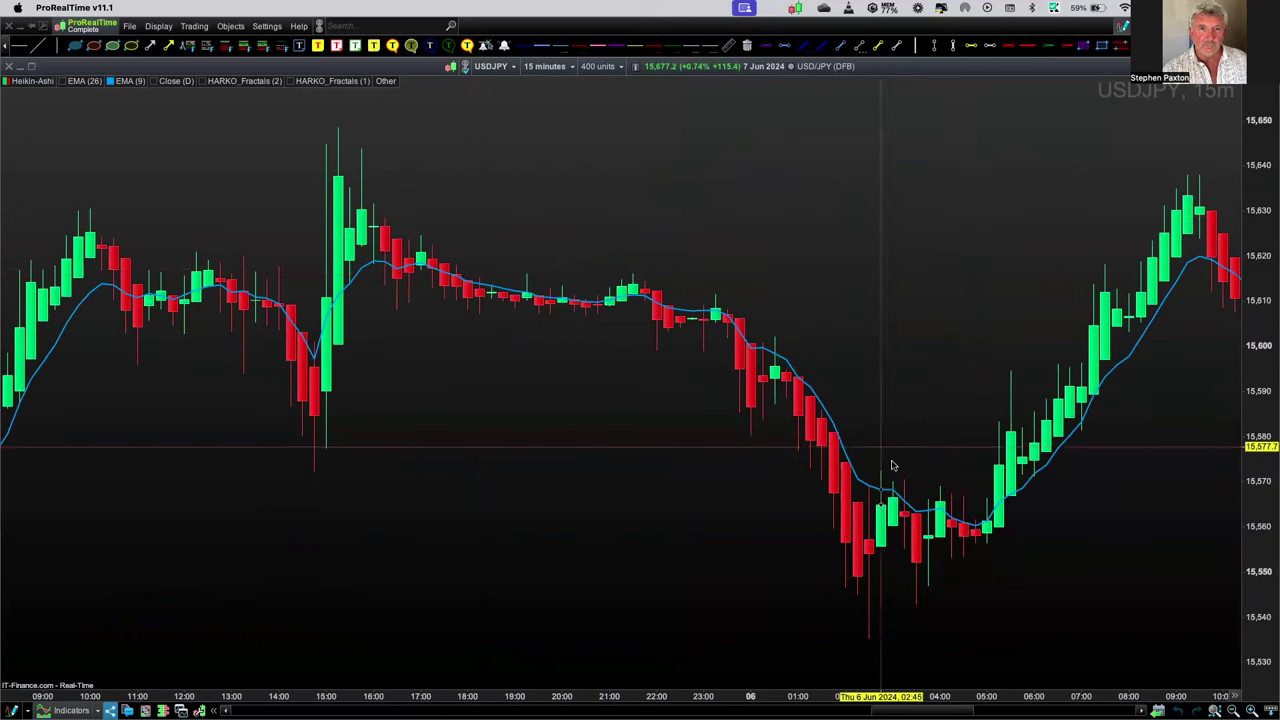
Draw a risk-reward box at 03:00 on 6 June from about 15,570 to about 15,534, and a brown horizontal line at about 15,616
{"action": "left_click_drag", "start_coordinate": [907, 368], "coordinate": [474, 368]}
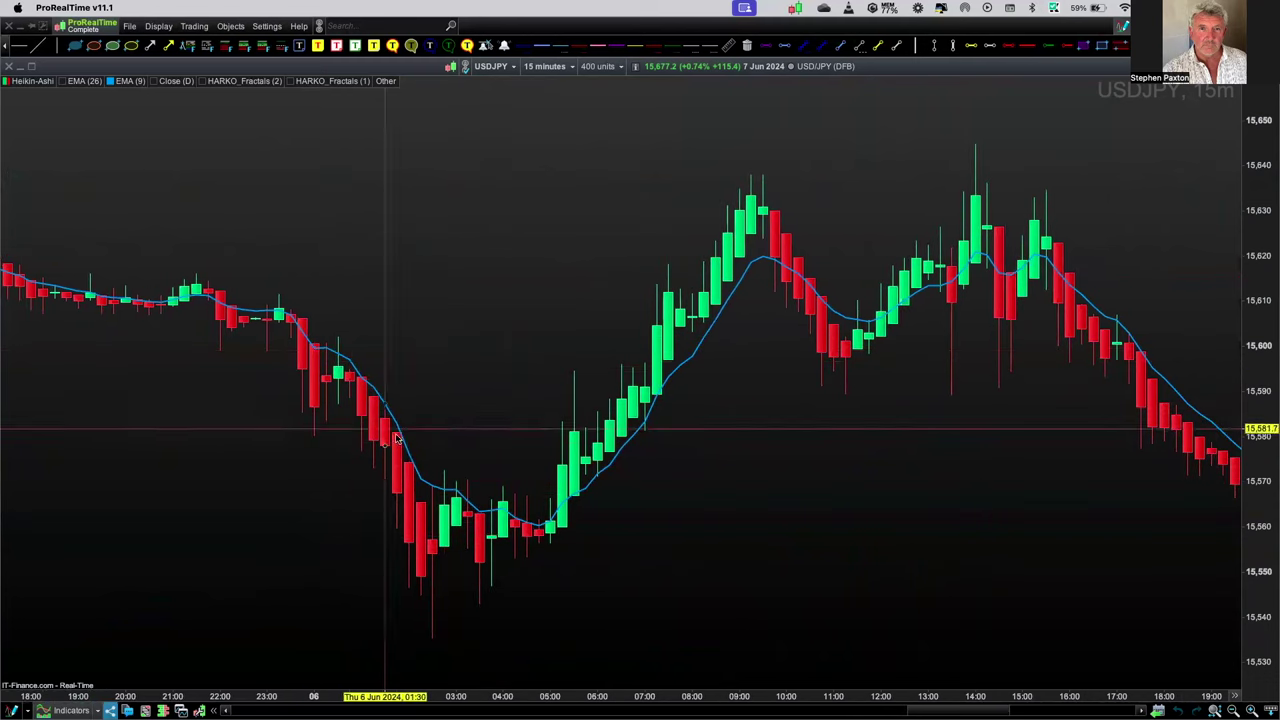
{"action": "scroll", "coordinate": [754, 585], "scroll_direction": "down", "scroll_amount": 2}
{"action": "scroll", "coordinate": [754, 585], "scroll_direction": "up", "scroll_amount": 2}
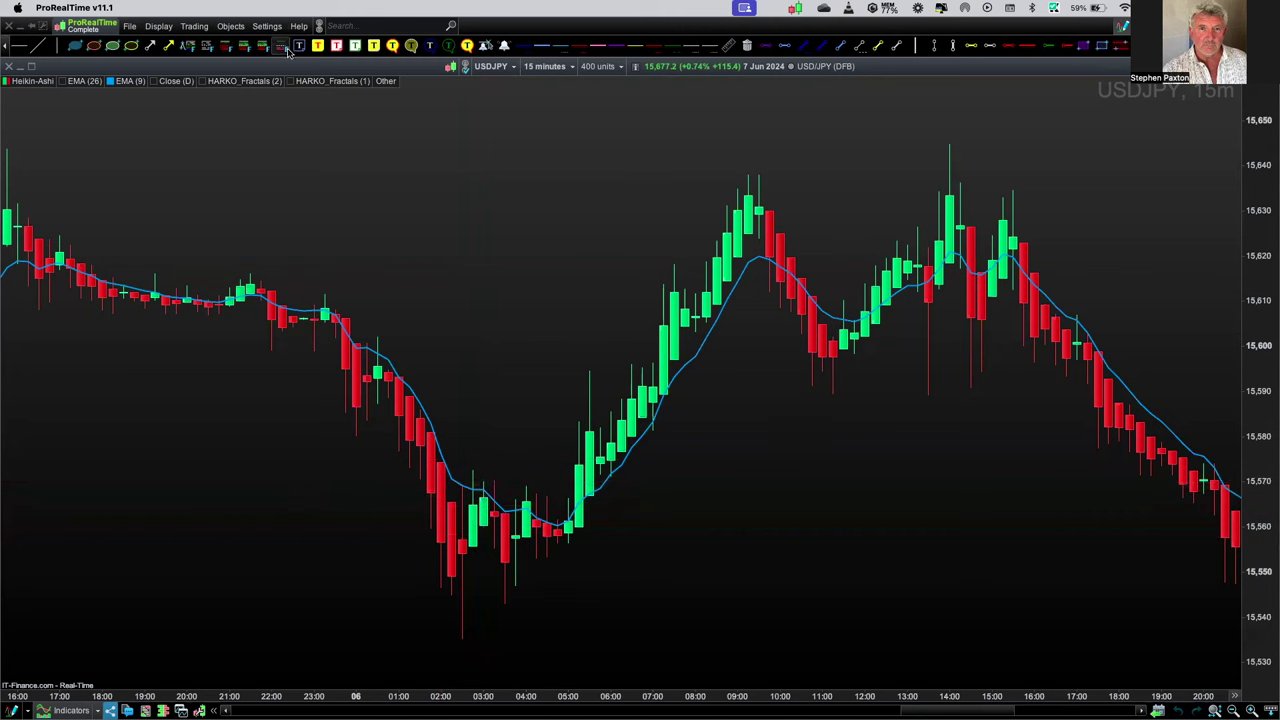
{"action": "left_click", "coordinate": [225, 45]}
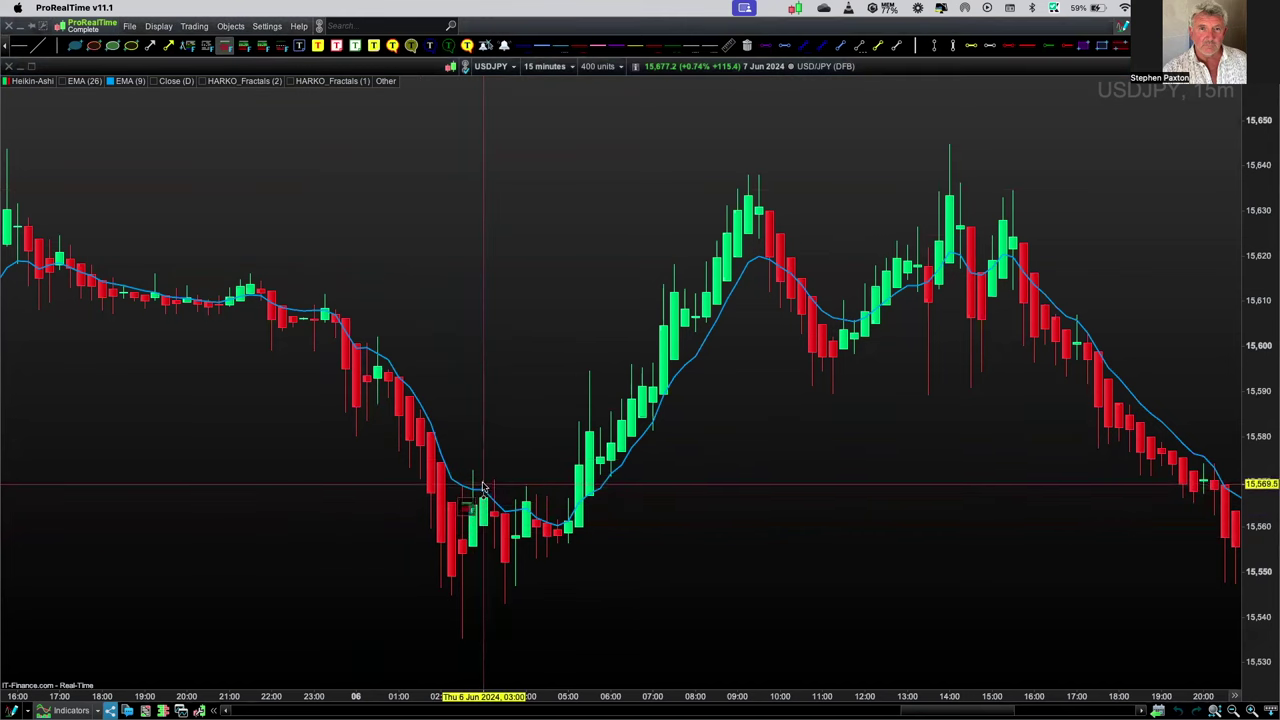
{"action": "left_click_drag", "start_coordinate": [484, 485], "coordinate": [518, 647]}
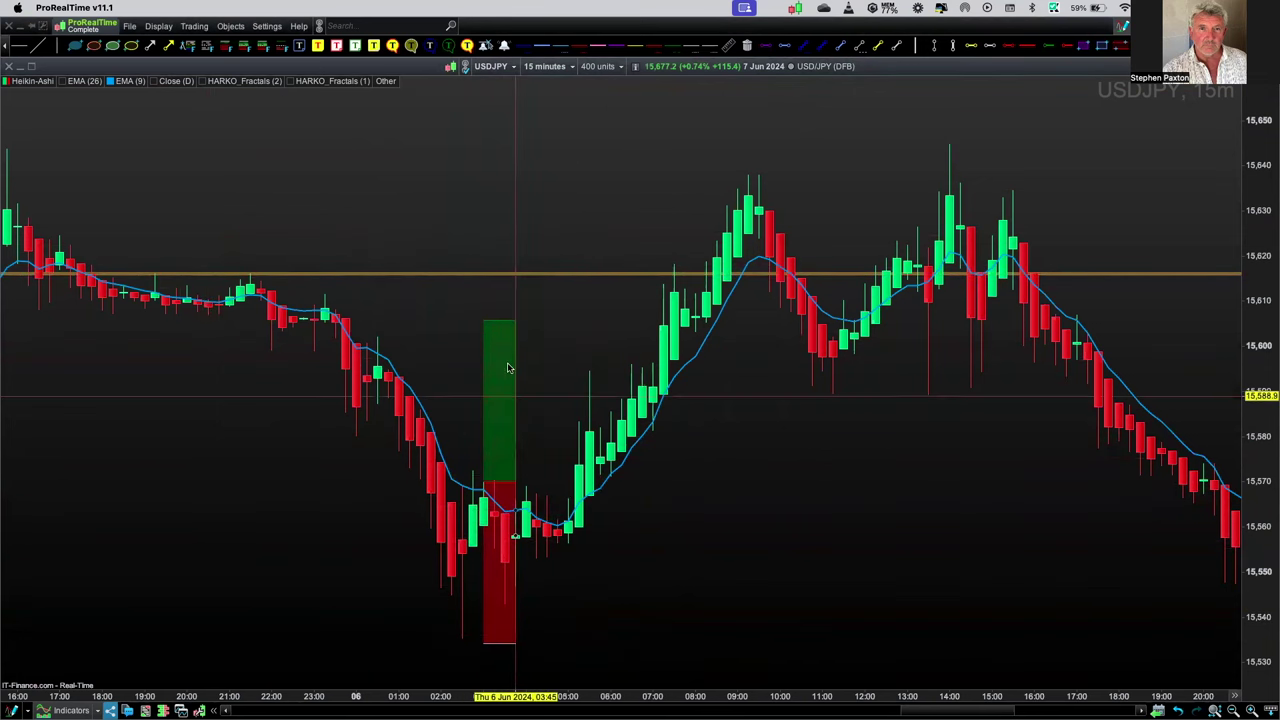
Examine the risk-reward box's stop and target levels, and how the candles up to 10:00 on 6 June meet the brown horizontal line
{"action": "left_click_drag", "start_coordinate": [483, 483], "coordinate": [515, 595]}
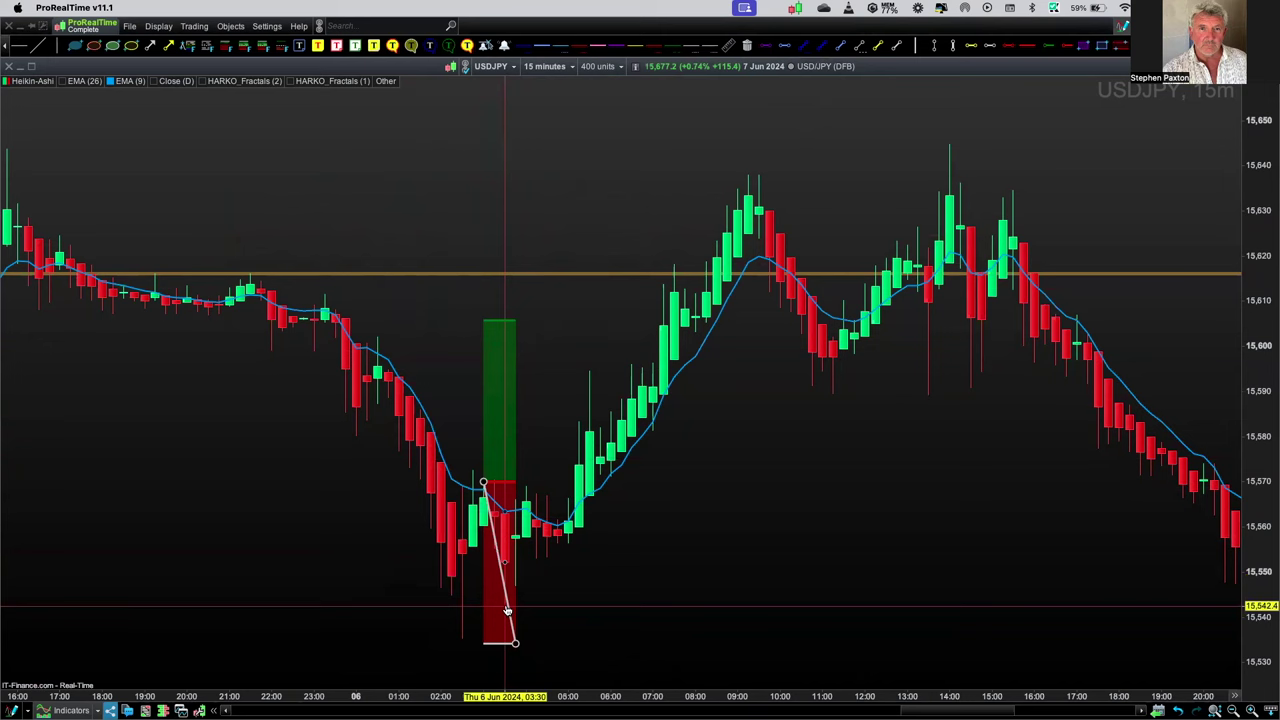
{"action": "key", "text": "Delete"}
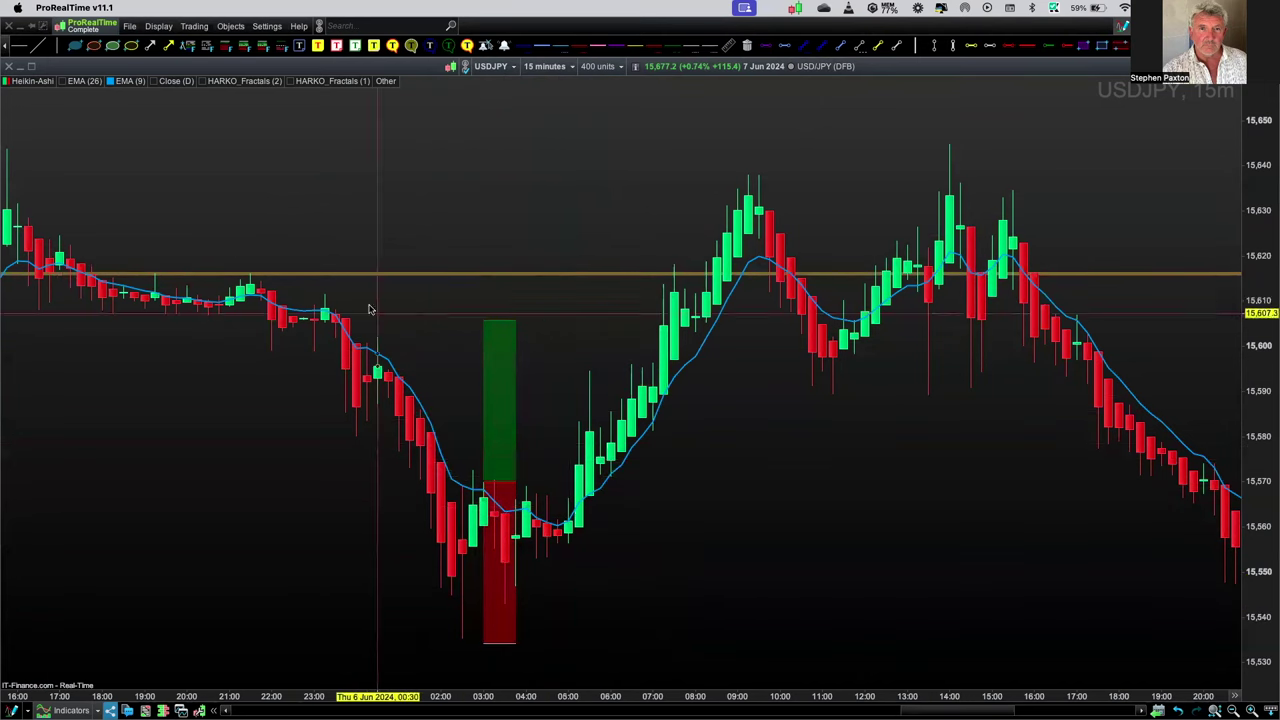
{"action": "key", "text": "super+z"}
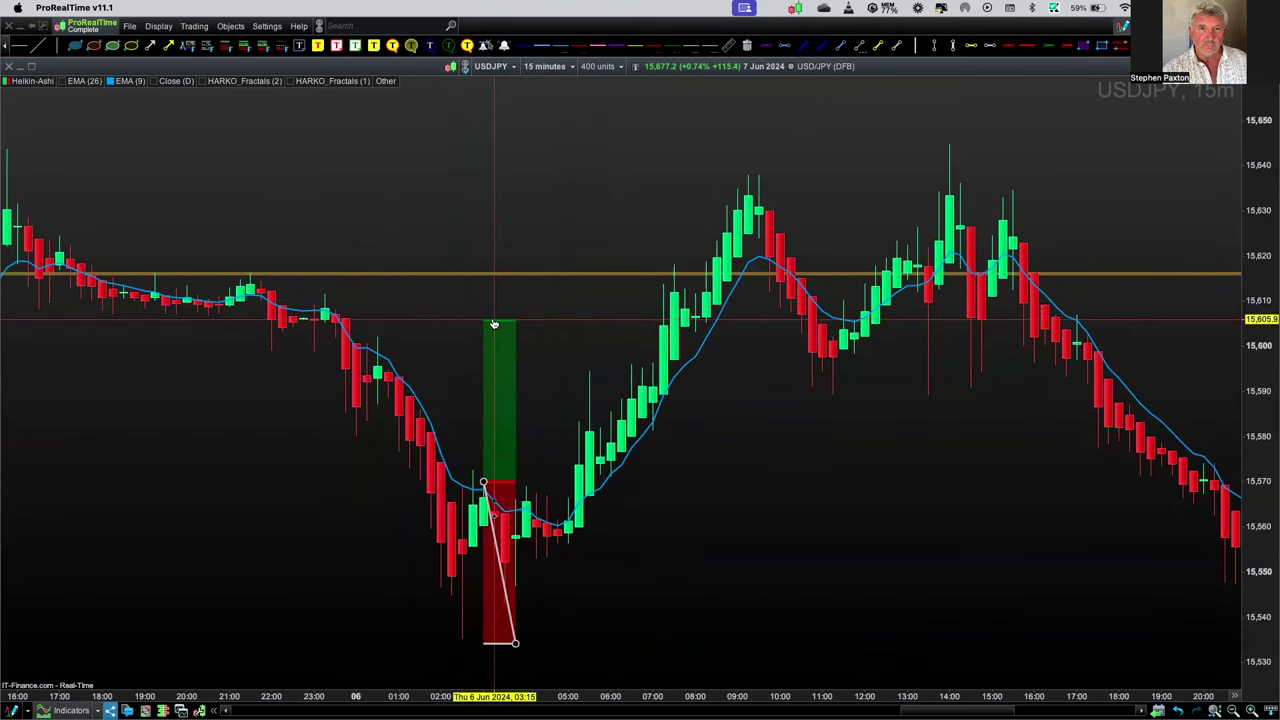
{"action": "key", "text": "Delete"}
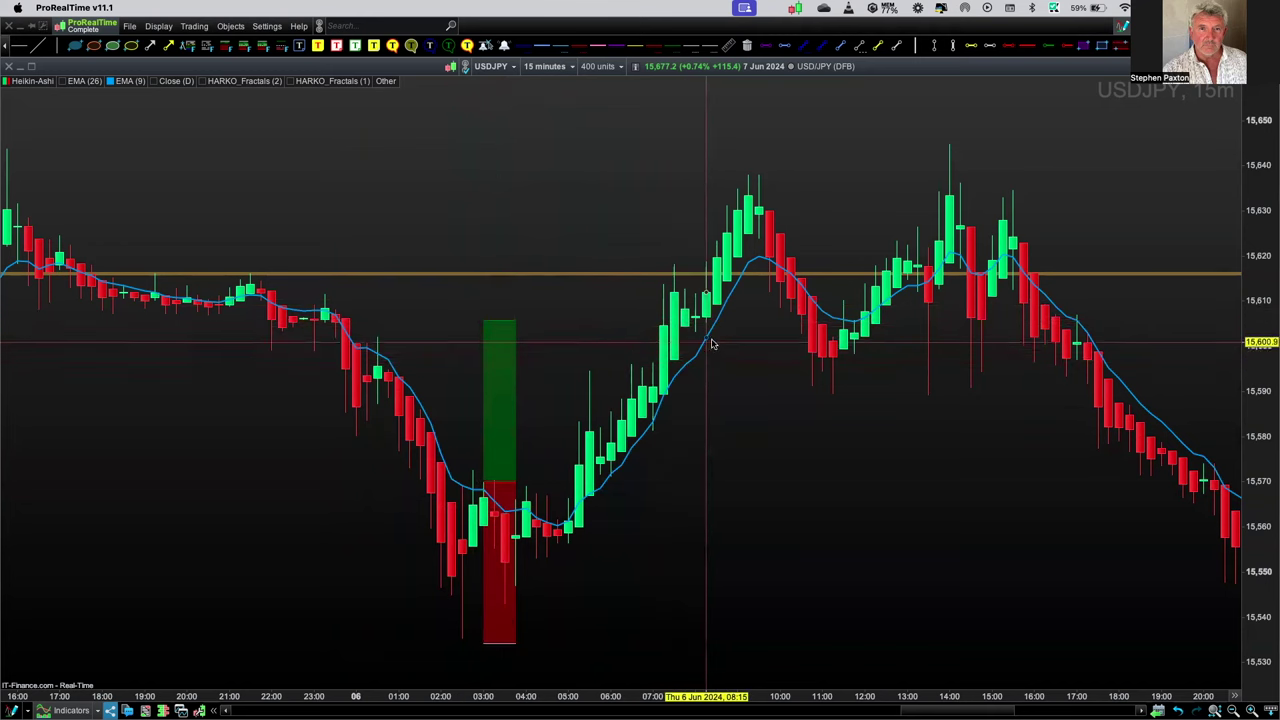
{"action": "left_click", "coordinate": [742, 280]}
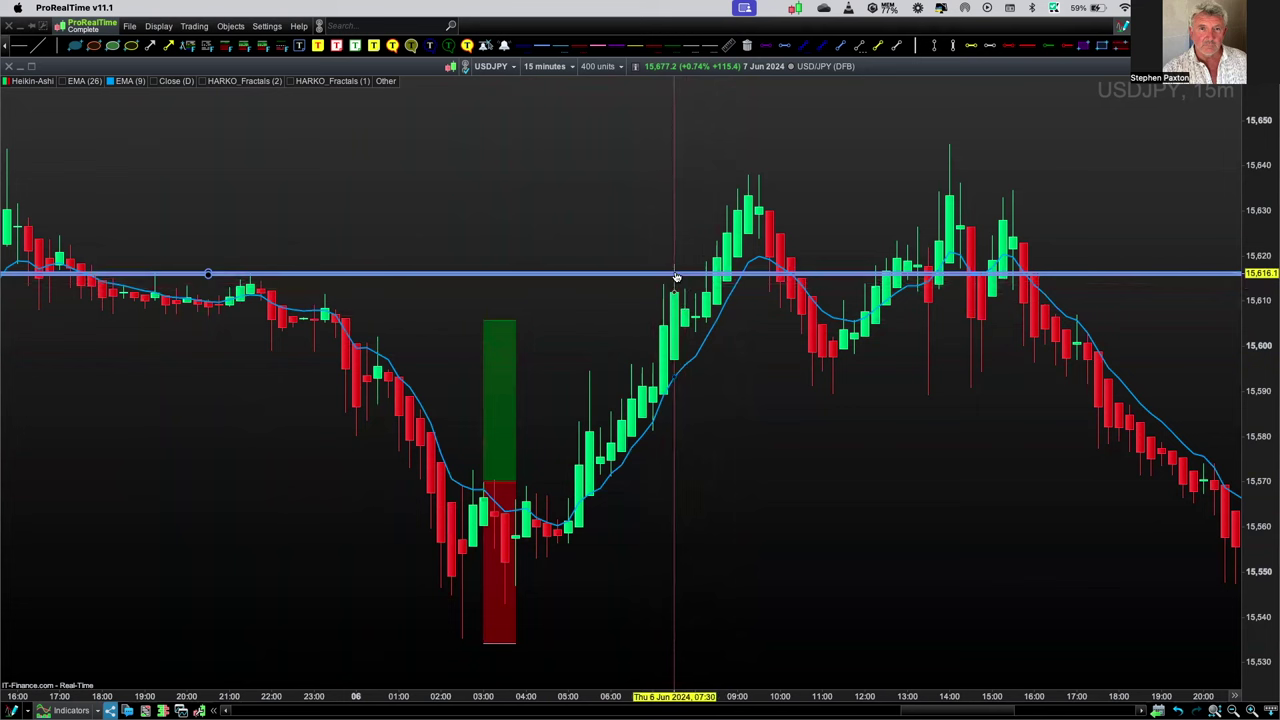
{"action": "mouse_move", "coordinate": [676, 276]}
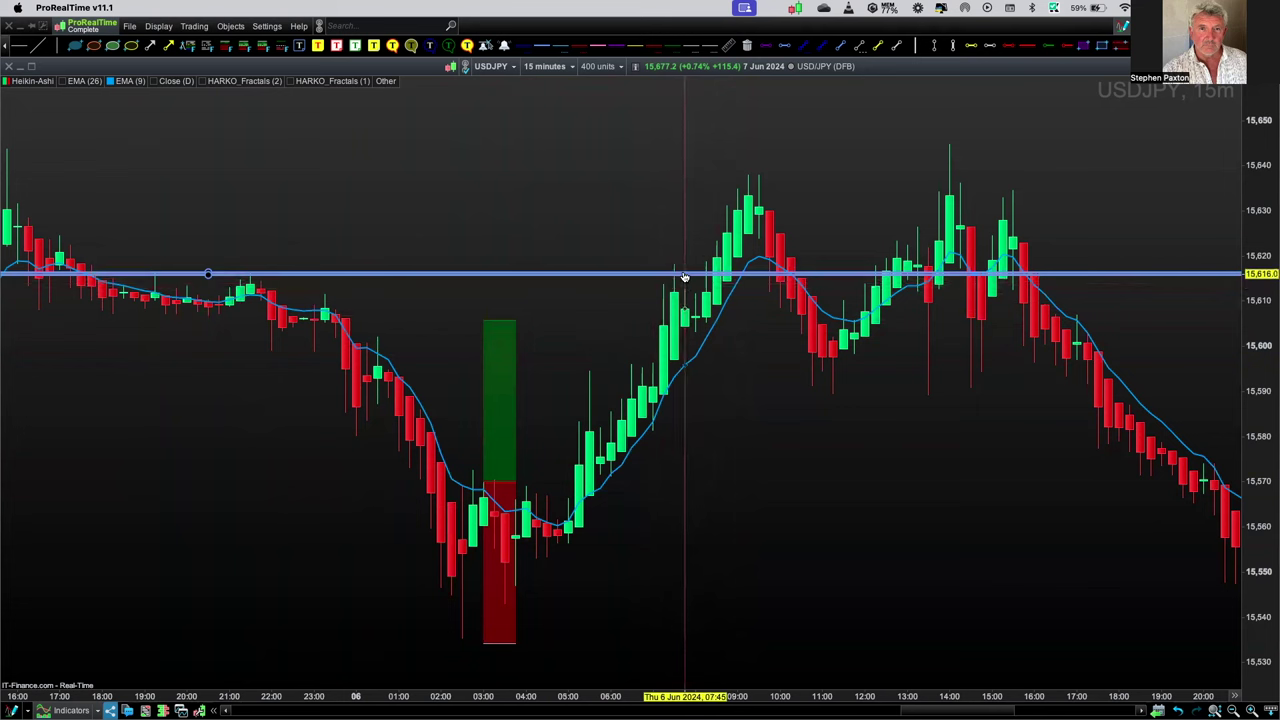
{"action": "left_click", "coordinate": [733, 289]}
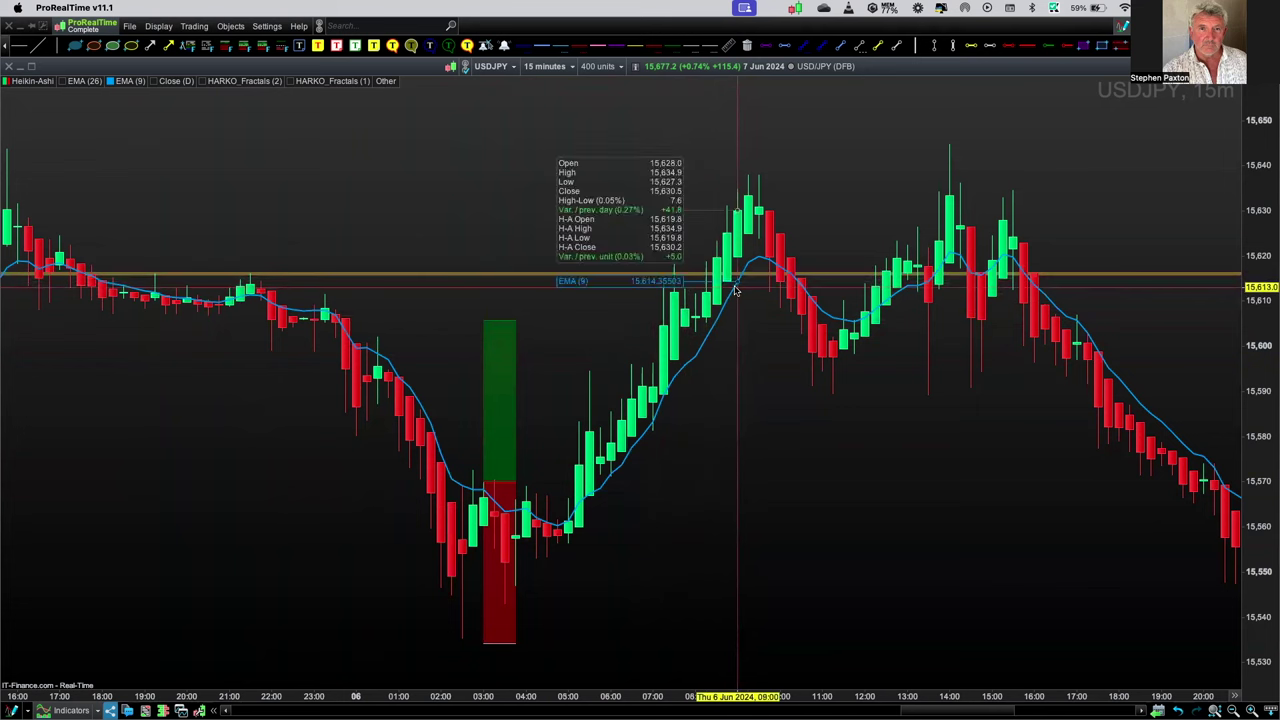
{"action": "left_click", "coordinate": [735, 277]}
{"action": "left_click", "coordinate": [748, 267]}
{"action": "left_click", "coordinate": [782, 270]}
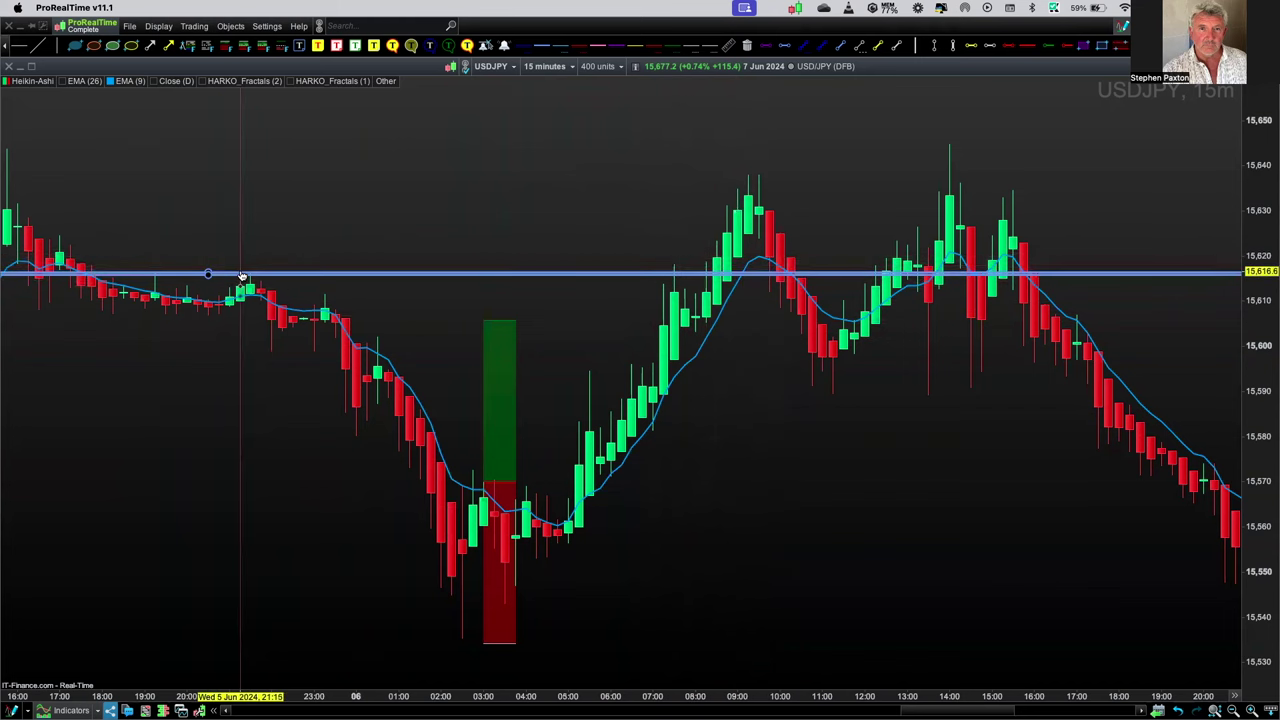
{"action": "left_click_drag", "start_coordinate": [625, 270], "coordinate": [770, 277]}
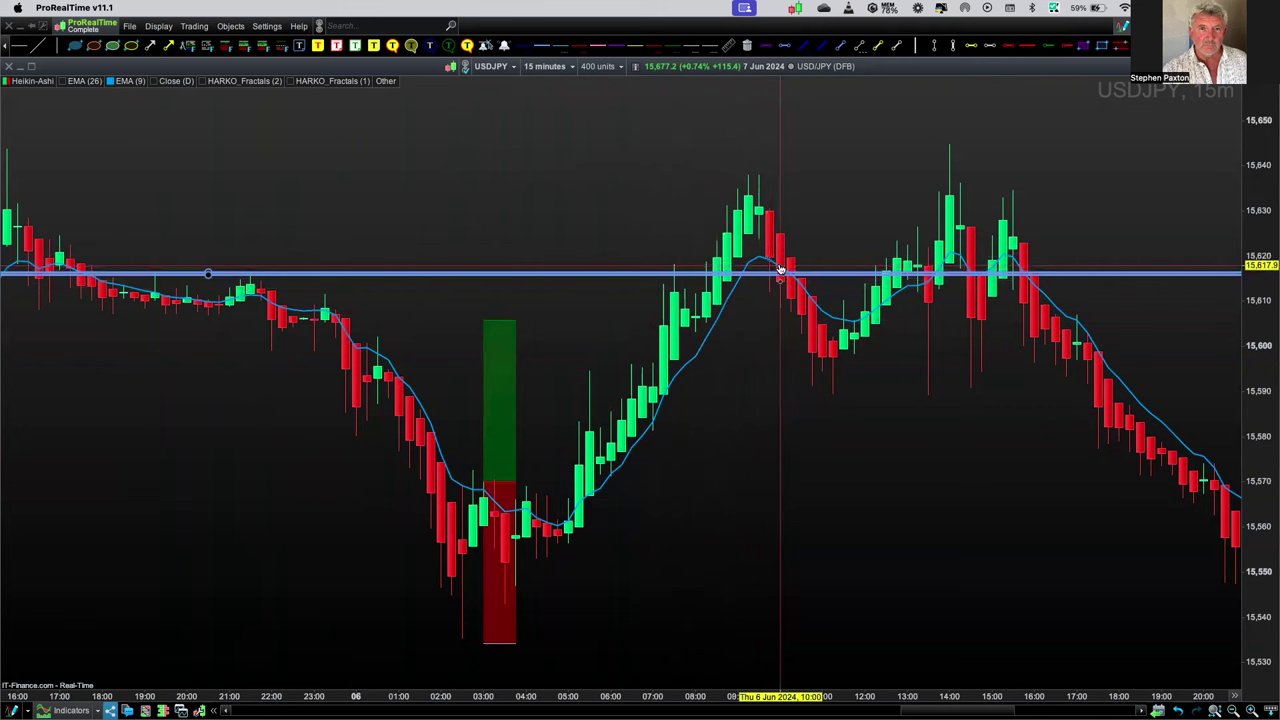
{"action": "left_click", "coordinate": [690, 330]}
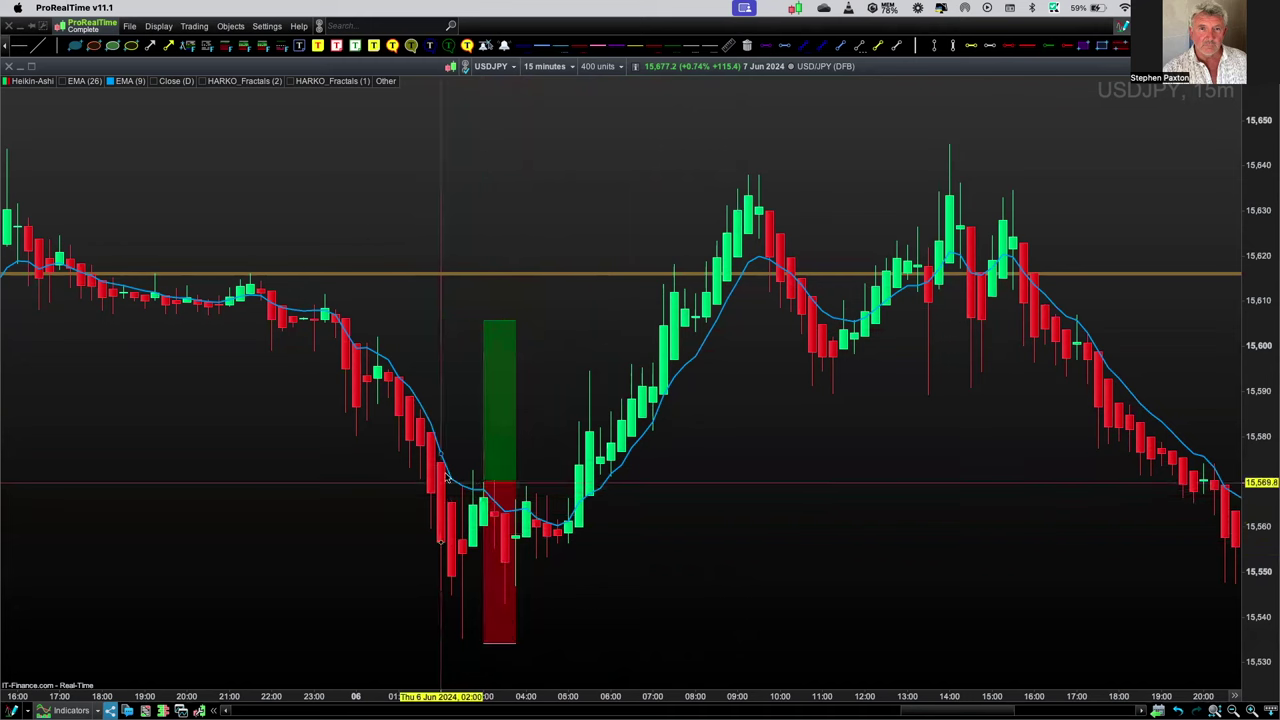
Replace the risk-reward box with one starting at 04:15 on 6 June, from about 15,569 entry down to a stop at about 15,542
{"action": "left_click", "coordinate": [748, 48]}
{"action": "left_click", "coordinate": [503, 490]}
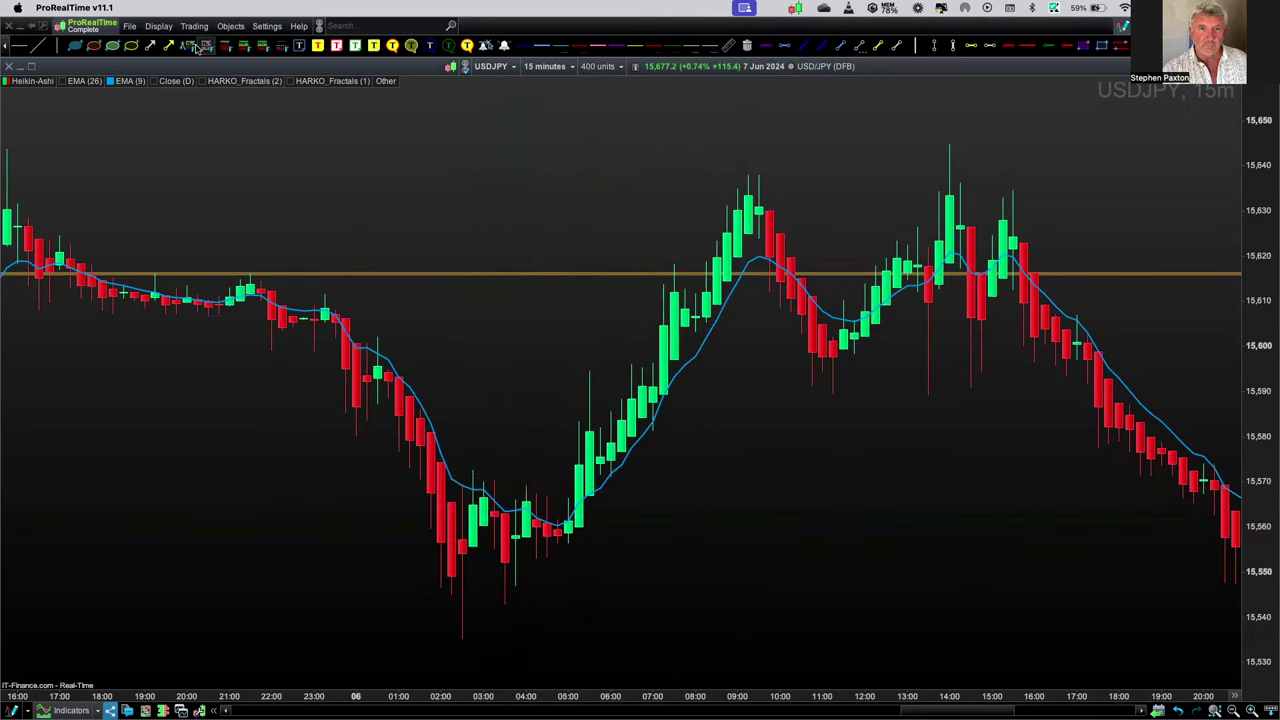
{"action": "left_click", "coordinate": [227, 48]}
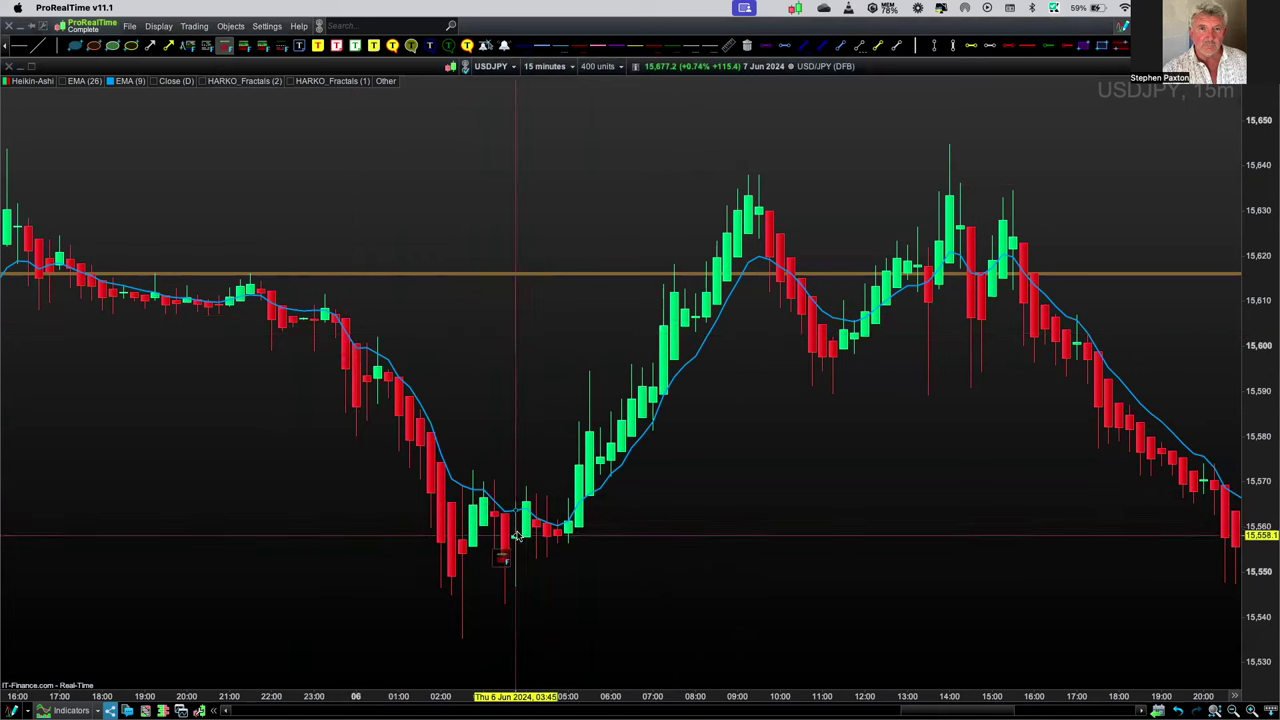
{"action": "left_click_drag", "start_coordinate": [533, 488], "coordinate": [577, 611]}
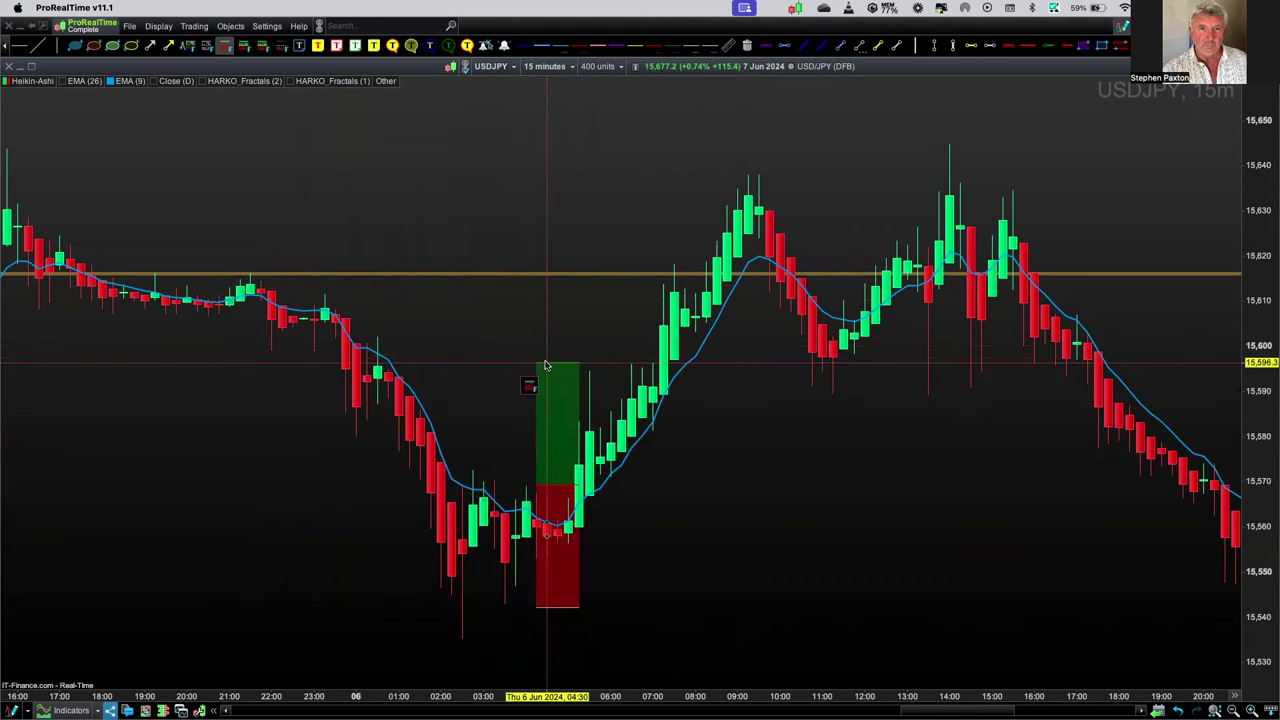
Measure the price move from the new box's entry level at 04:30 to the red candle at 10:00 near the EMA line
{"action": "left_click", "coordinate": [729, 47]}
{"action": "left_click_drag", "start_coordinate": [543, 491], "coordinate": [786, 280]}
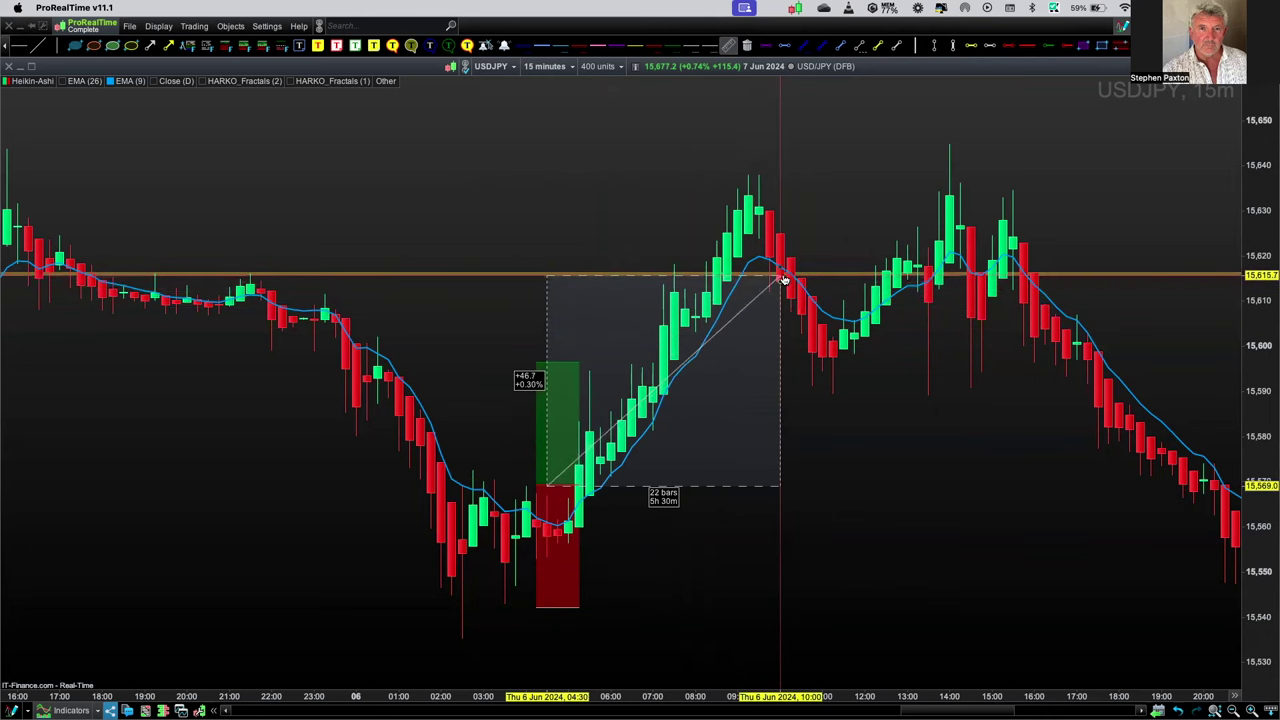
{"action": "left_click_drag", "start_coordinate": [784, 281], "coordinate": [729, 380]}
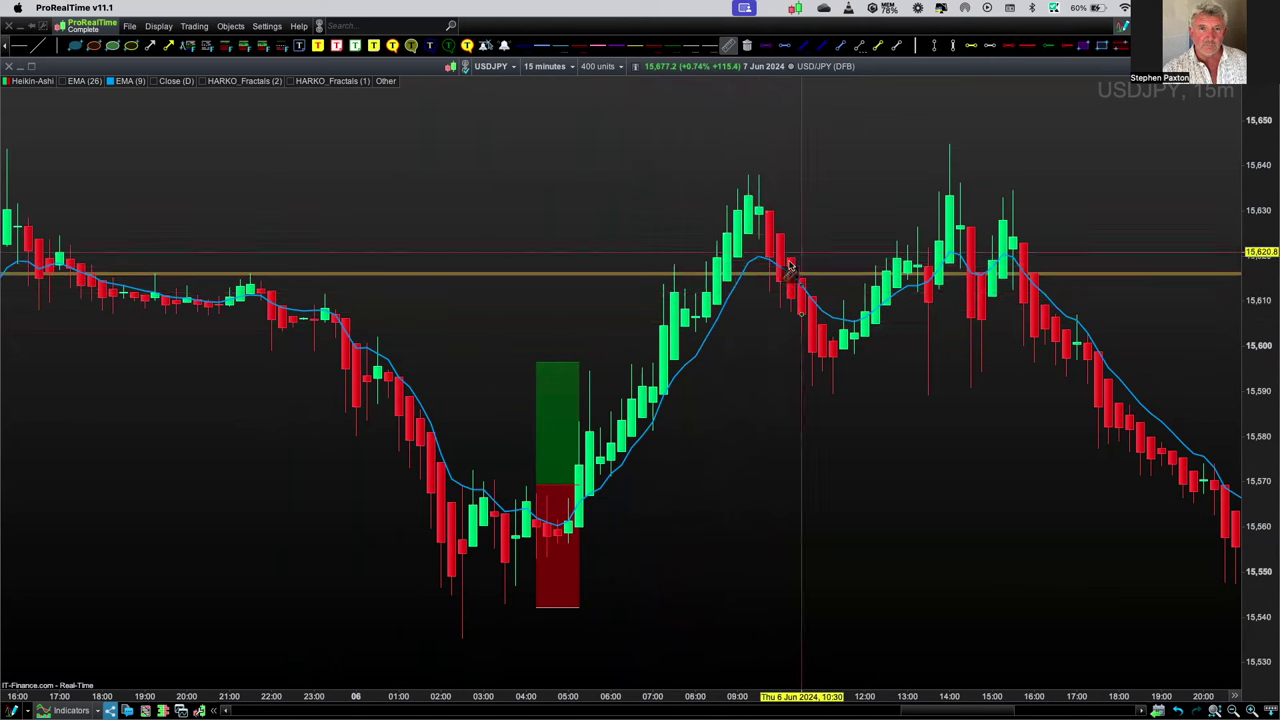
Display the trading controls and the open USDJPY position's limit and stop levels alongside the latest candles of 7 June
{"action": "left_click", "coordinate": [1140, 87]}
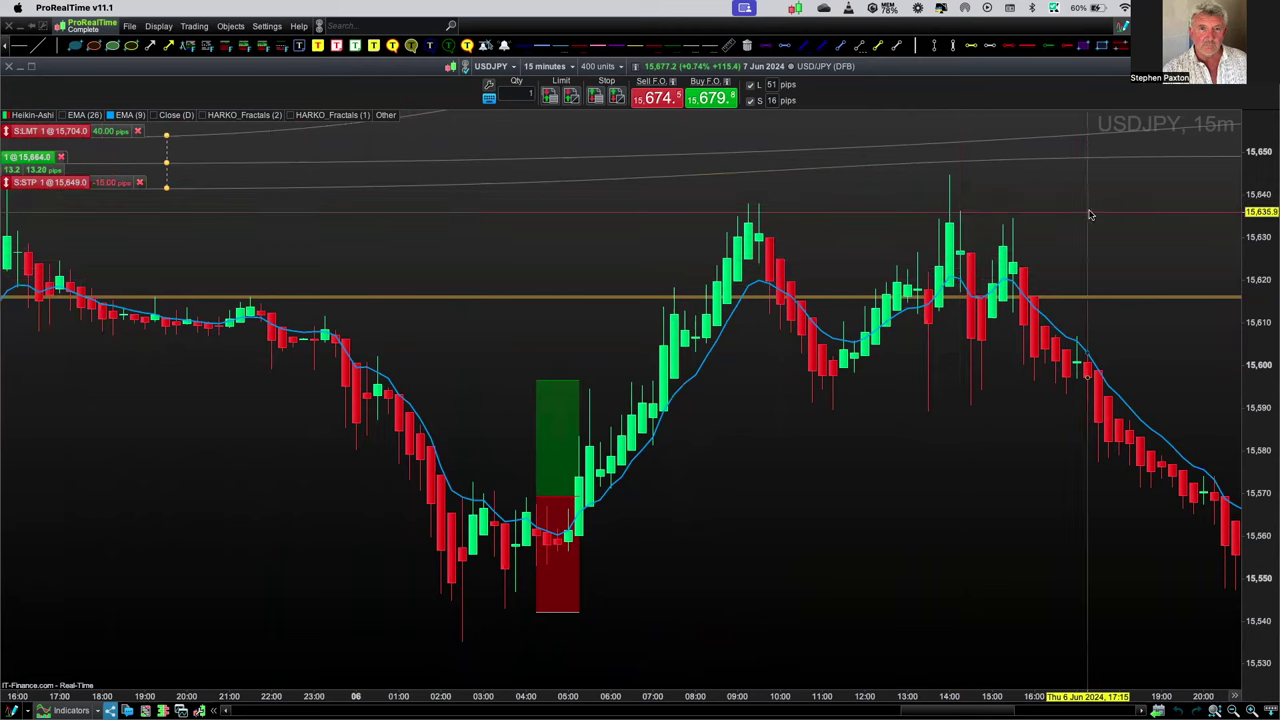
{"action": "scroll", "coordinate": [445, 298], "scroll_direction": "right", "scroll_amount": 5}
{"action": "scroll", "coordinate": [445, 298], "scroll_direction": "right", "scroll_amount": 10}
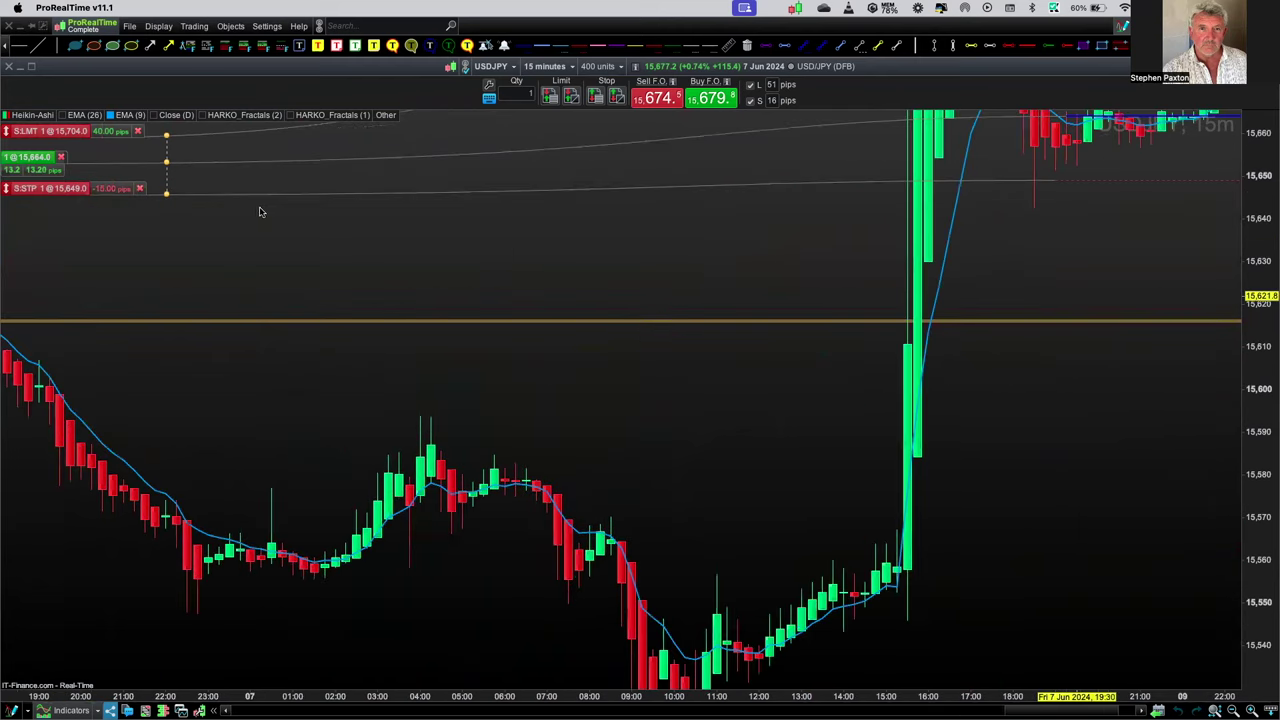
{"action": "left_click_drag", "start_coordinate": [1266, 172], "coordinate": [1257, 360]}
{"action": "scroll", "coordinate": [1078, 407], "scroll_direction": "right", "scroll_amount": 5}
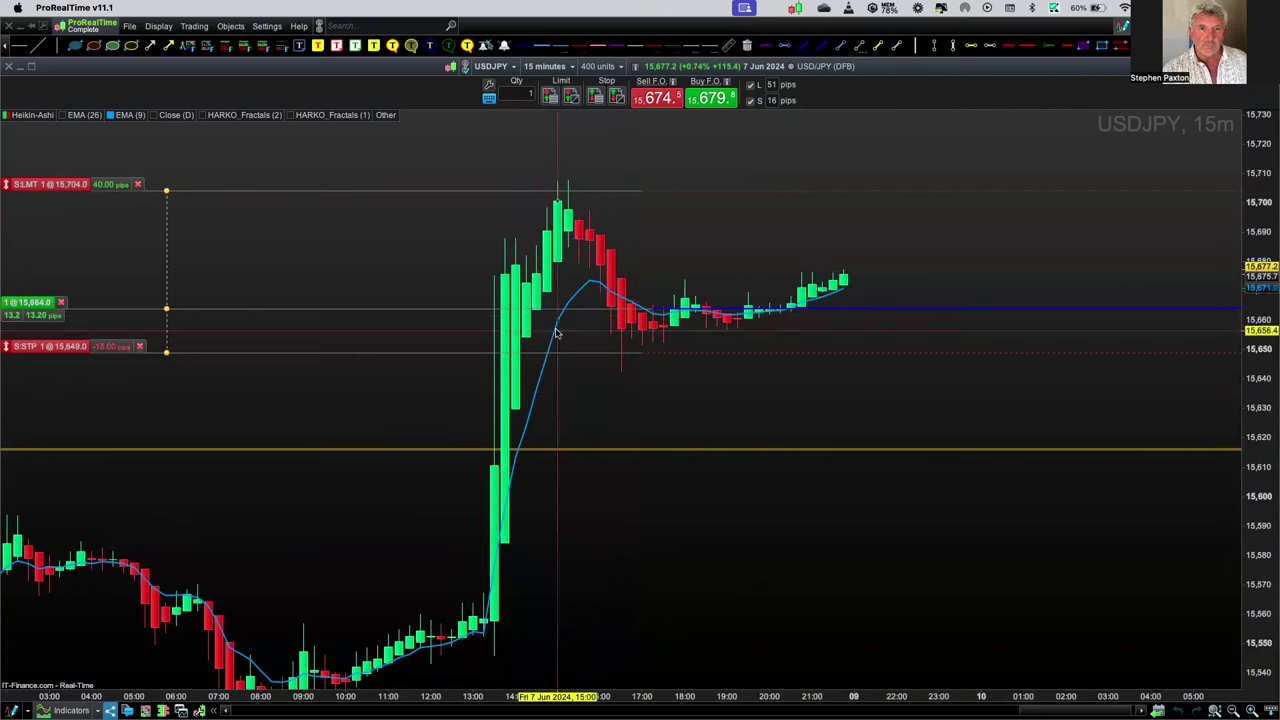
Switch the USDJPY chart to the 5-minute timeframe, enlarging the candles from 11:00 on 7 June onwards
{"action": "left_click", "coordinate": [545, 67]}
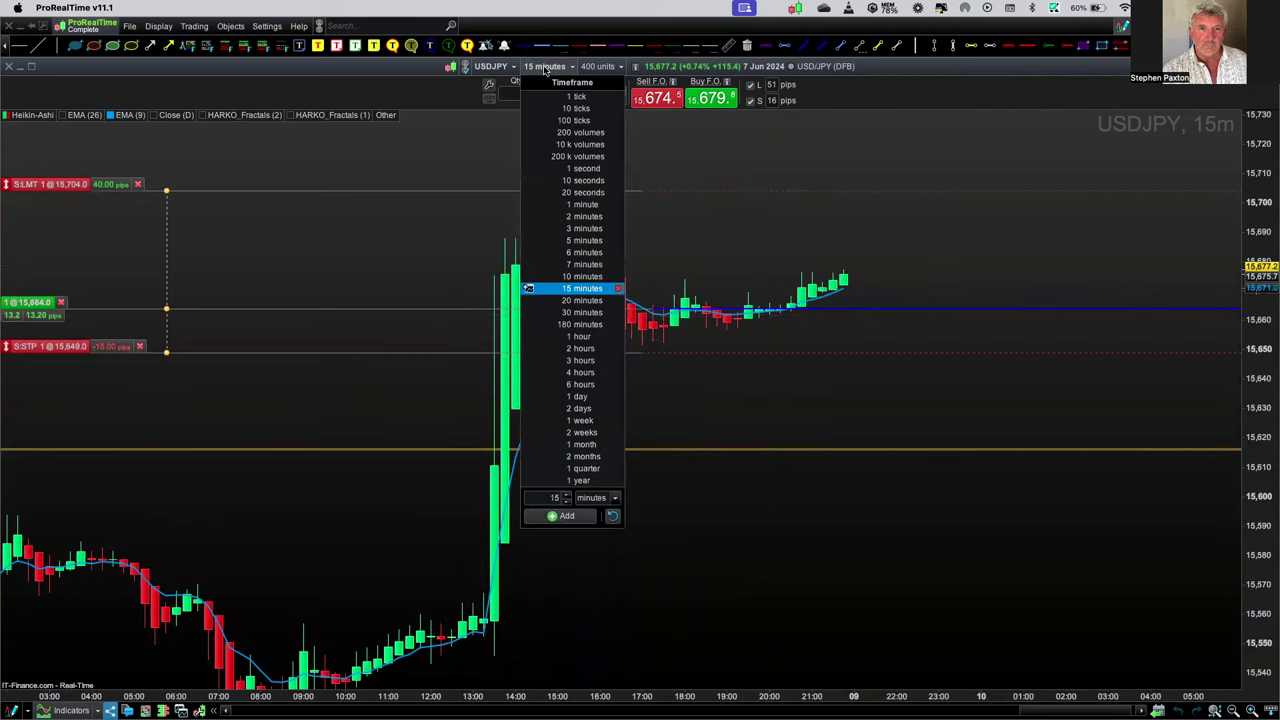
{"action": "left_click", "coordinate": [584, 241]}
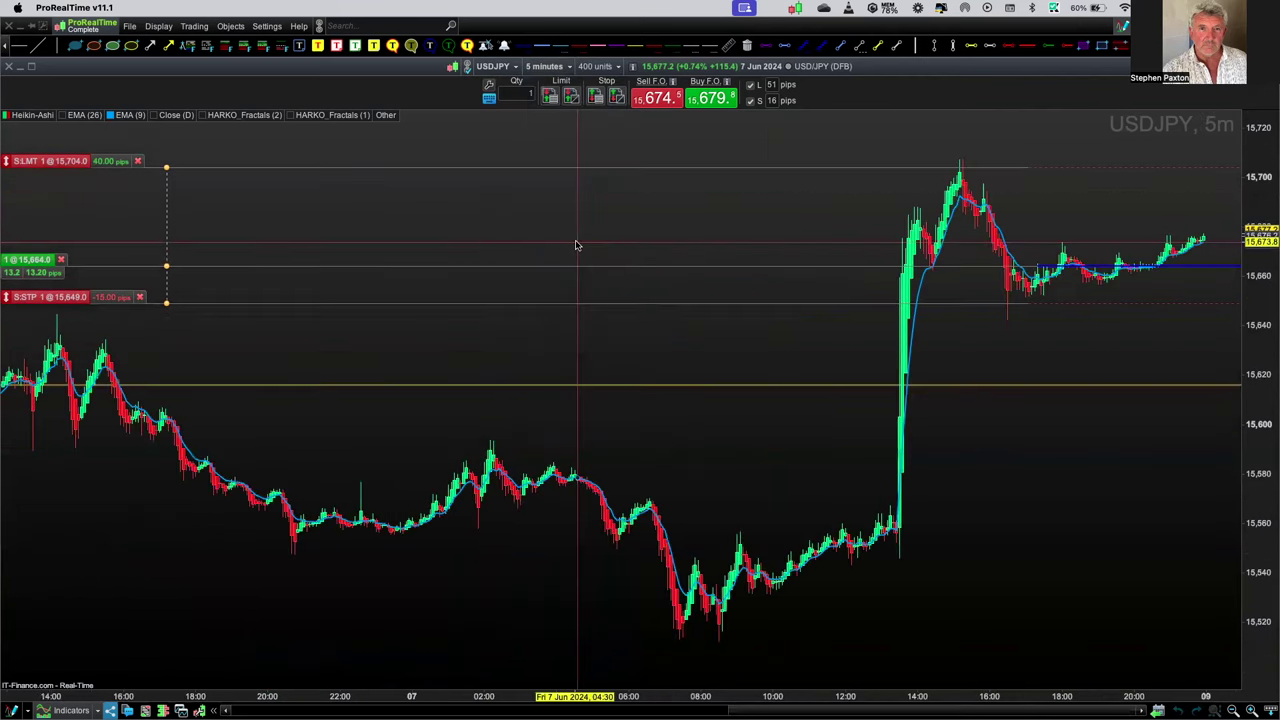
{"action": "scroll", "coordinate": [1001, 557], "scroll_direction": "up", "scroll_amount": 4}
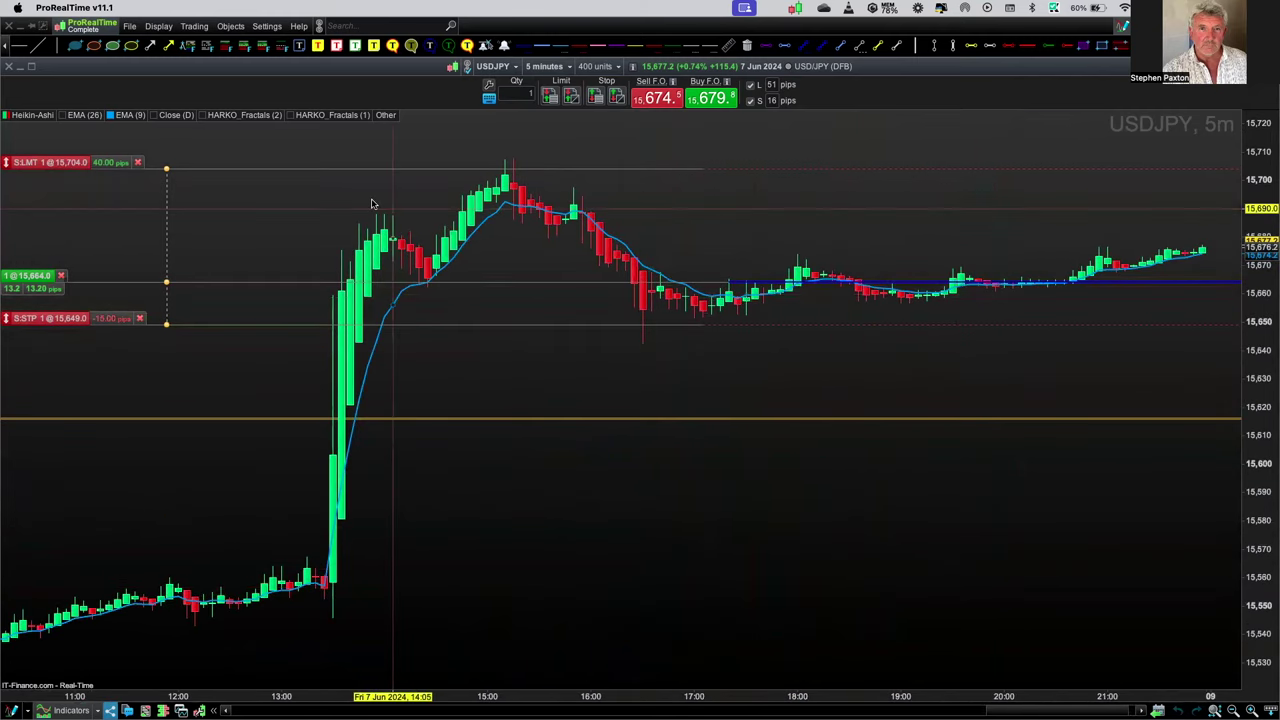
Show the HARKO_Fractals (1) indicator and examine its band around the latest candles and the open position's levels
{"action": "left_click", "coordinate": [296, 116]}
{"action": "left_click", "coordinate": [314, 145]}
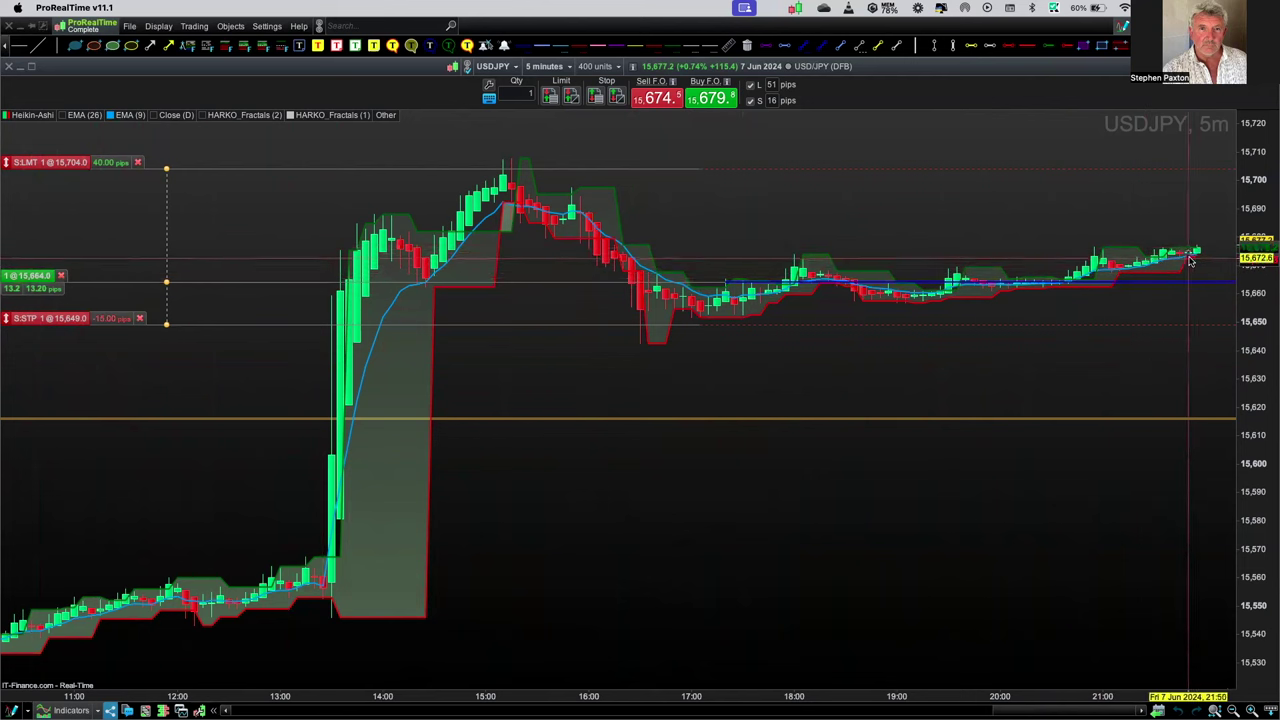
{"action": "left_click_drag", "start_coordinate": [1128, 206], "coordinate": [870, 238]}
{"action": "scroll", "coordinate": [870, 238], "scroll_direction": "right", "scroll_amount": 3}
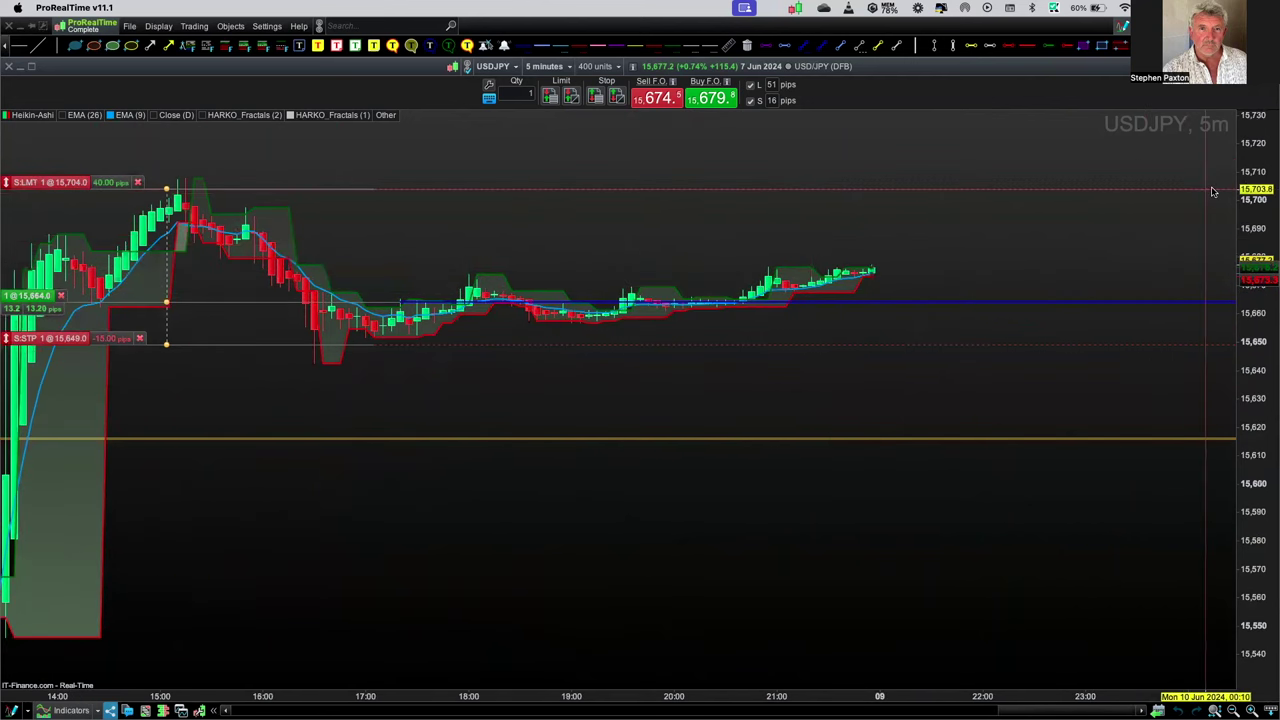
{"action": "left_click_drag", "start_coordinate": [1237, 279], "coordinate": [1237, 370]}
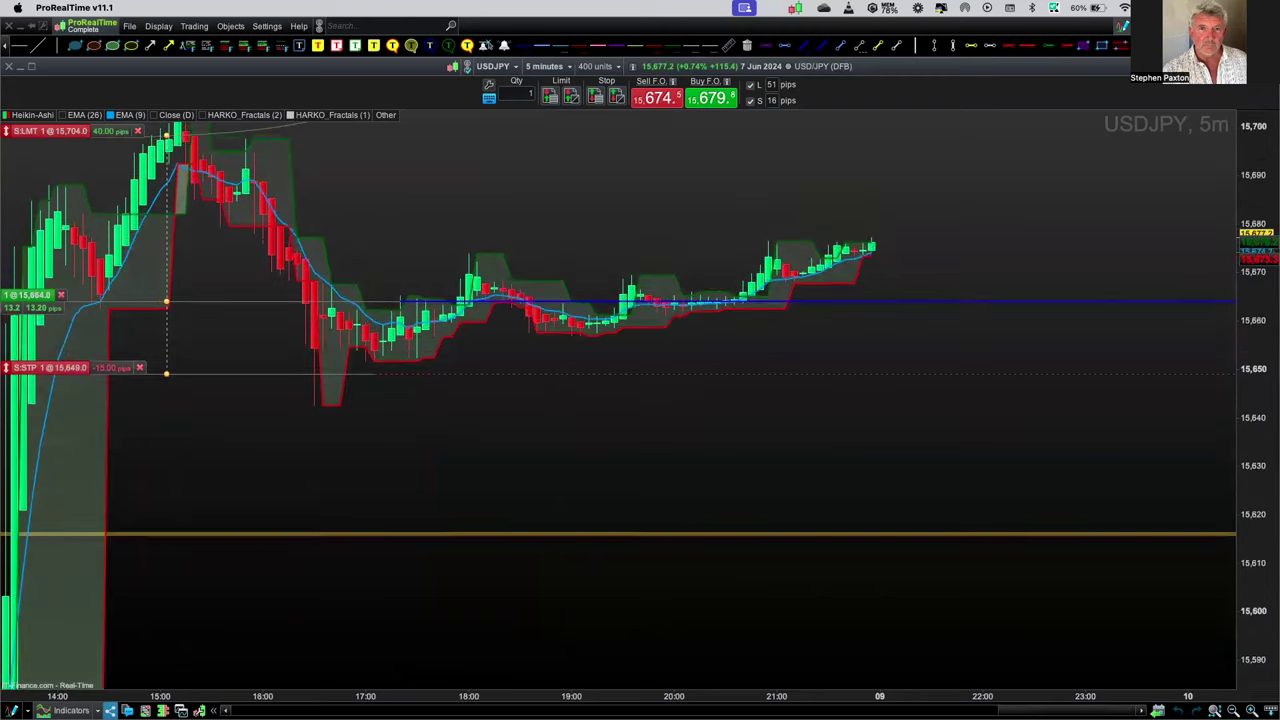
{"action": "scroll", "coordinate": [950, 281], "scroll_direction": "down", "scroll_amount": 3}
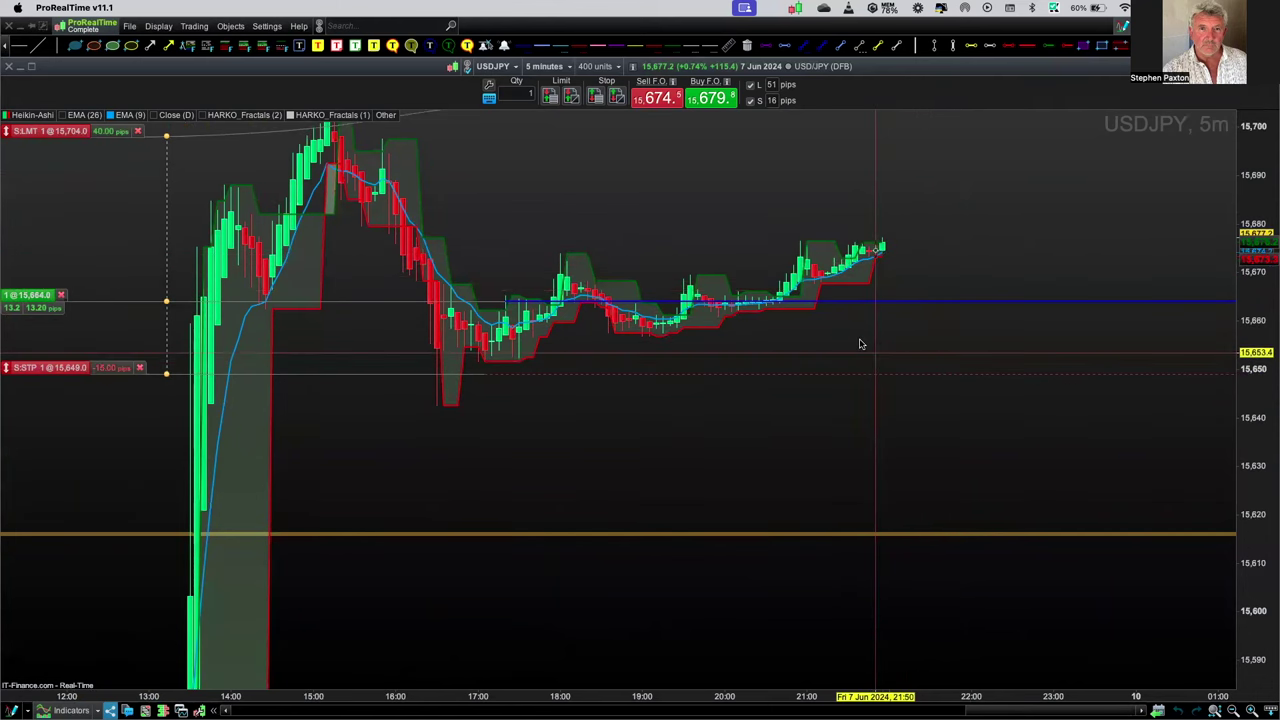
Return the USDJPY chart to the 15-minute timeframe and hide the HARKO_Fractals (1) indicator
{"action": "left_click", "coordinate": [532, 67]}
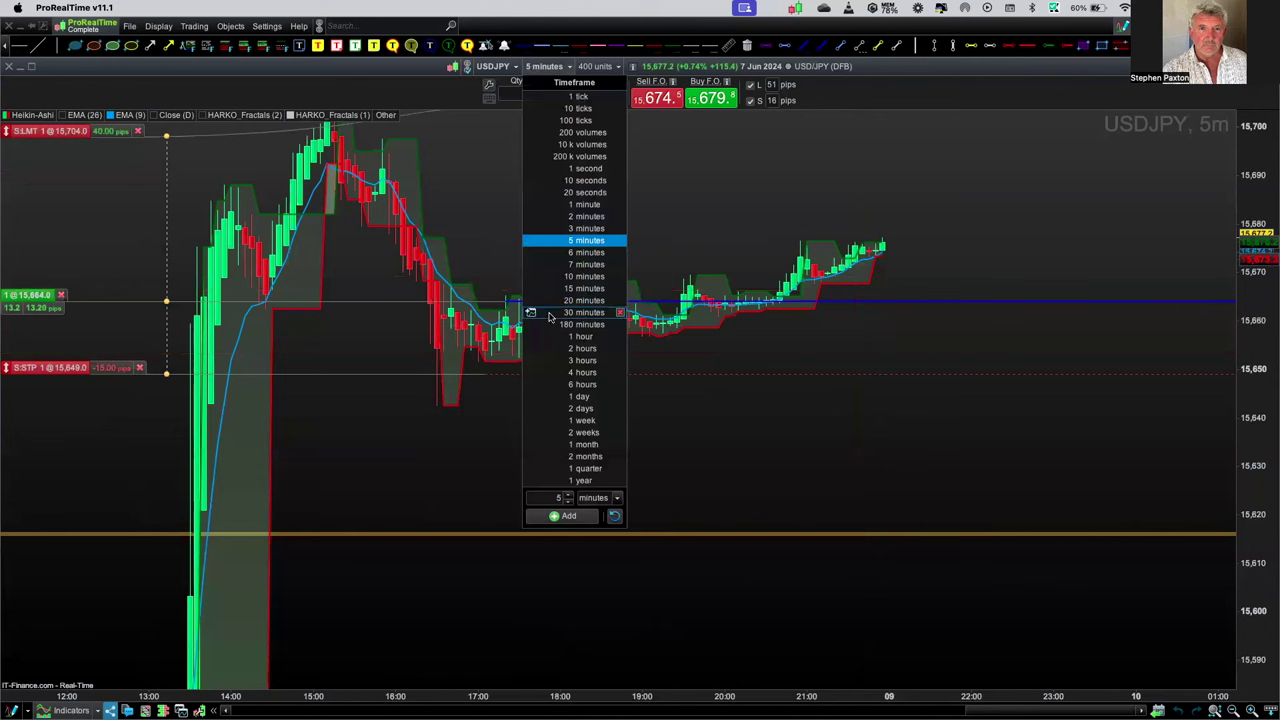
{"action": "left_click", "coordinate": [574, 289]}
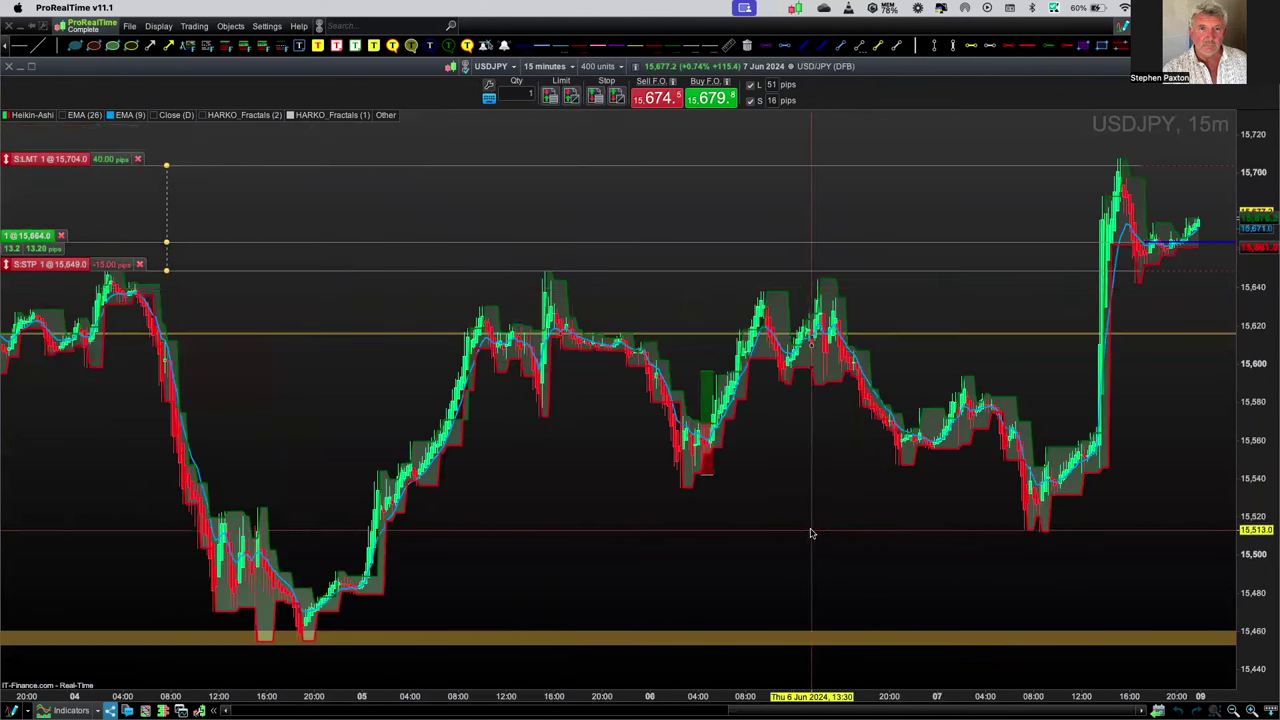
{"action": "scroll", "coordinate": [806, 530], "scroll_direction": "up", "scroll_amount": 2}
{"action": "scroll", "coordinate": [806, 530], "scroll_direction": "up", "scroll_amount": 2}
{"action": "scroll", "coordinate": [1046, 491], "scroll_direction": "up", "scroll_amount": 2}
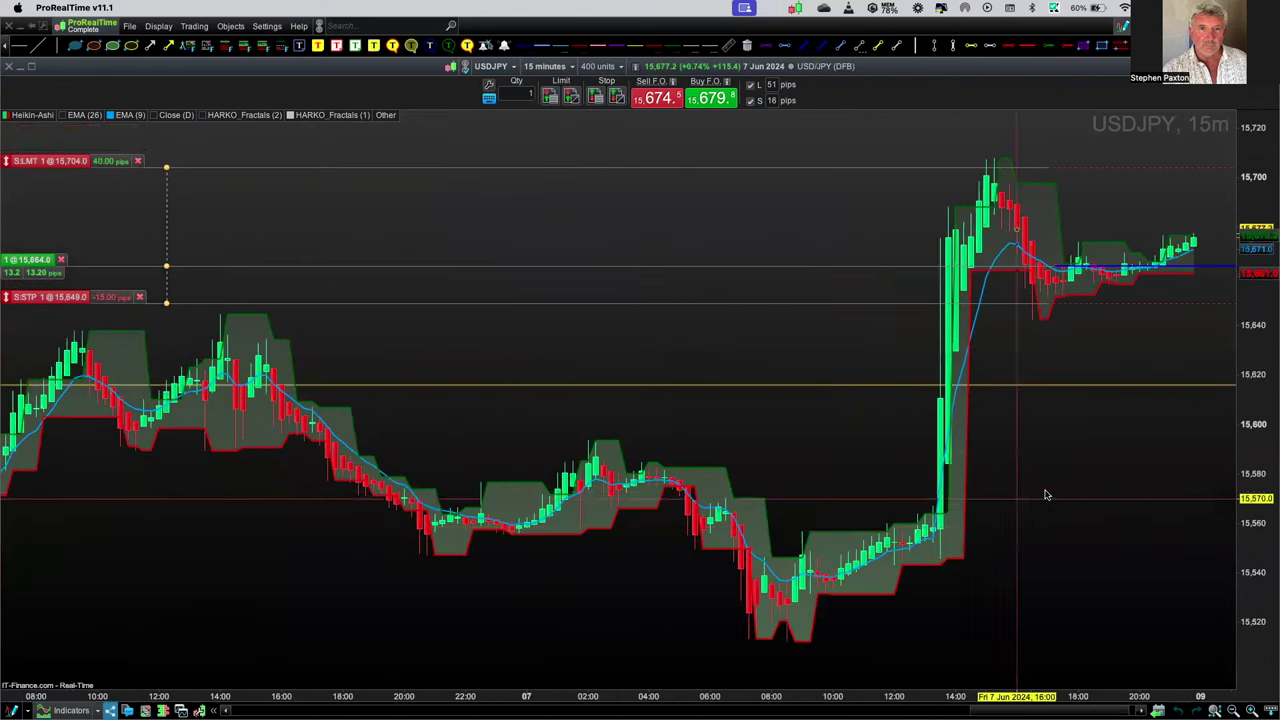
{"action": "right_click", "coordinate": [1046, 491]}
{"action": "left_click_drag", "start_coordinate": [1046, 491], "coordinate": [978, 412]}
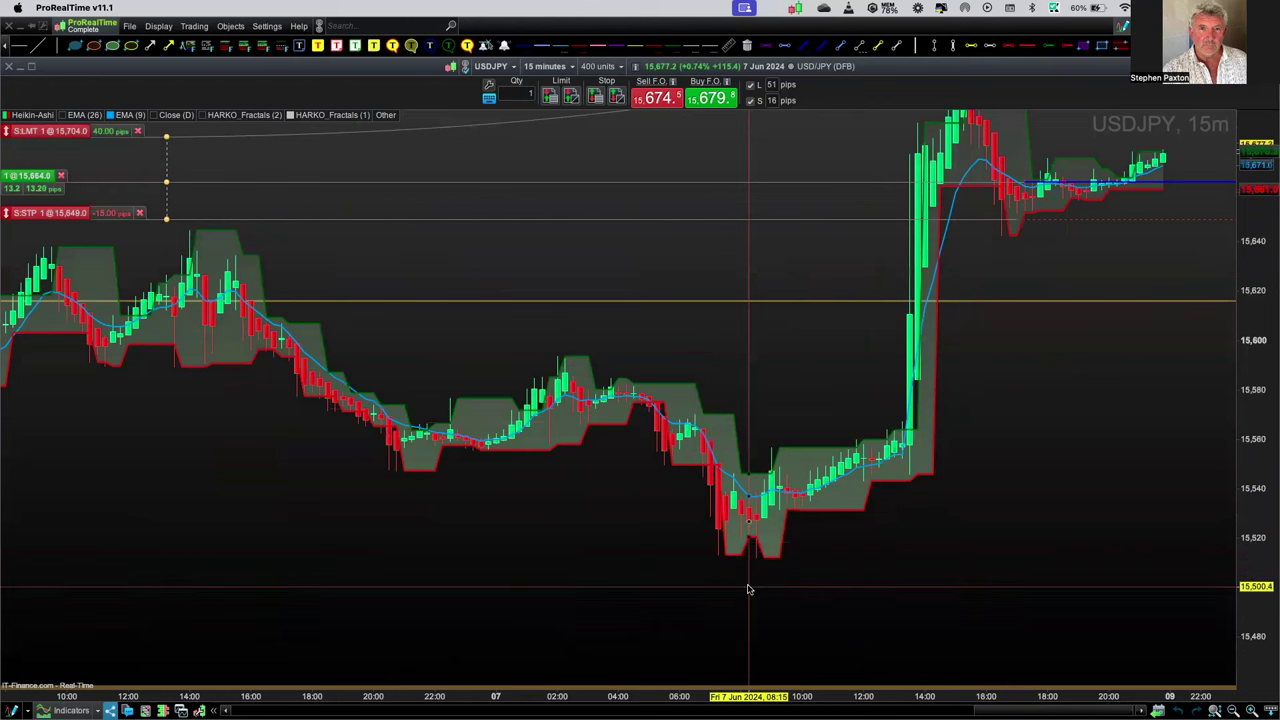
{"action": "left_click", "coordinate": [325, 115]}
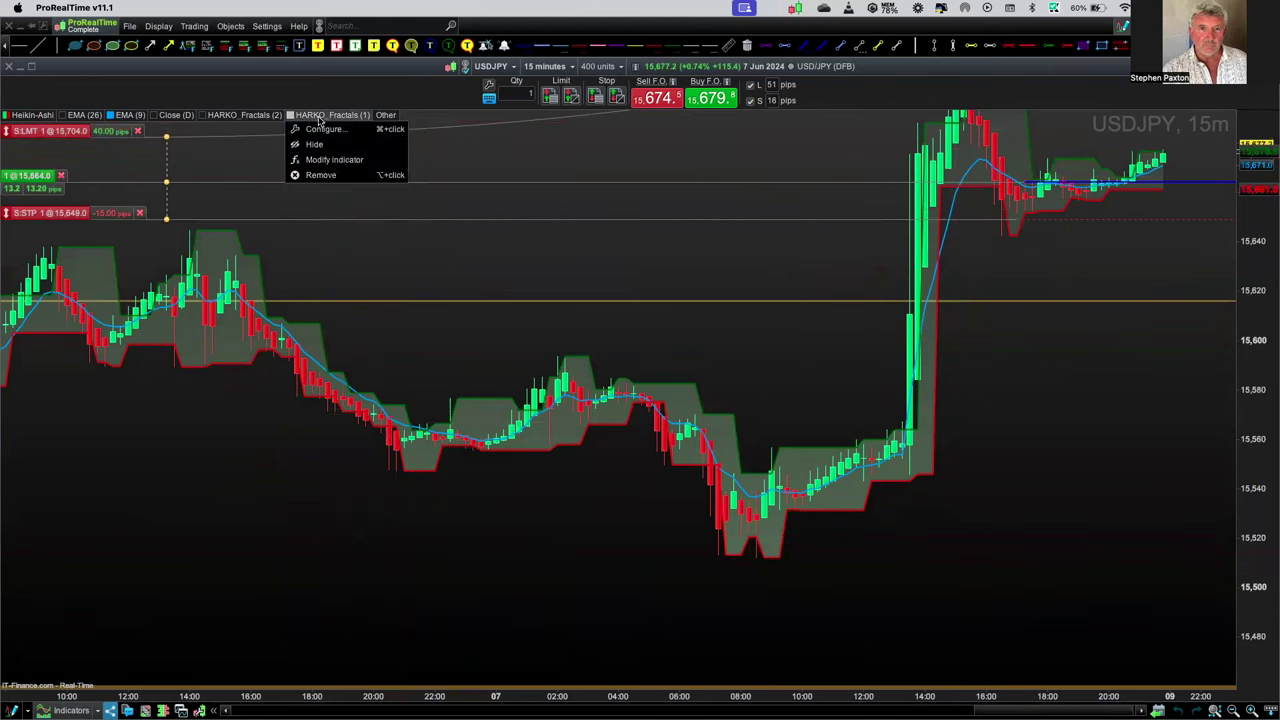
{"action": "left_click", "coordinate": [314, 144]}
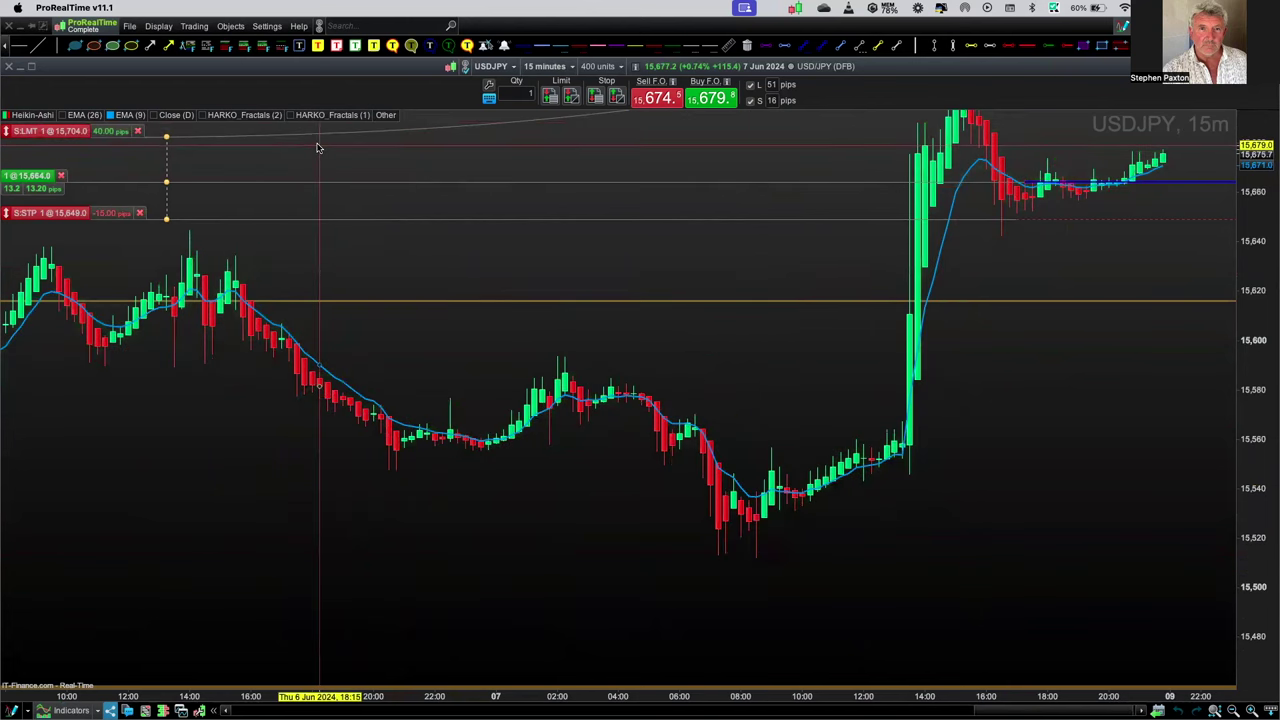
Draw a risk-reward box starting at 07:45 on 7 June, from about 15,546 entry down to a stop at about 15,511
{"action": "scroll", "coordinate": [388, 432], "scroll_direction": "right", "scroll_amount": 5}
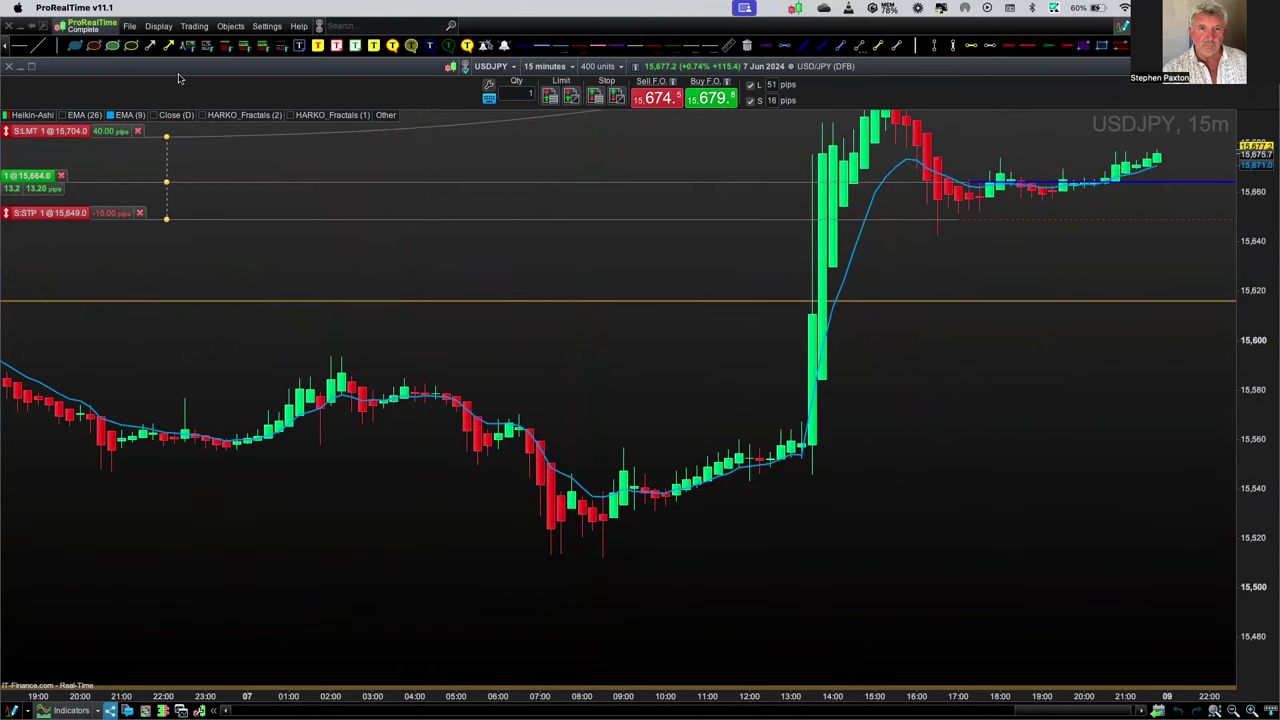
{"action": "left_click", "coordinate": [224, 45]}
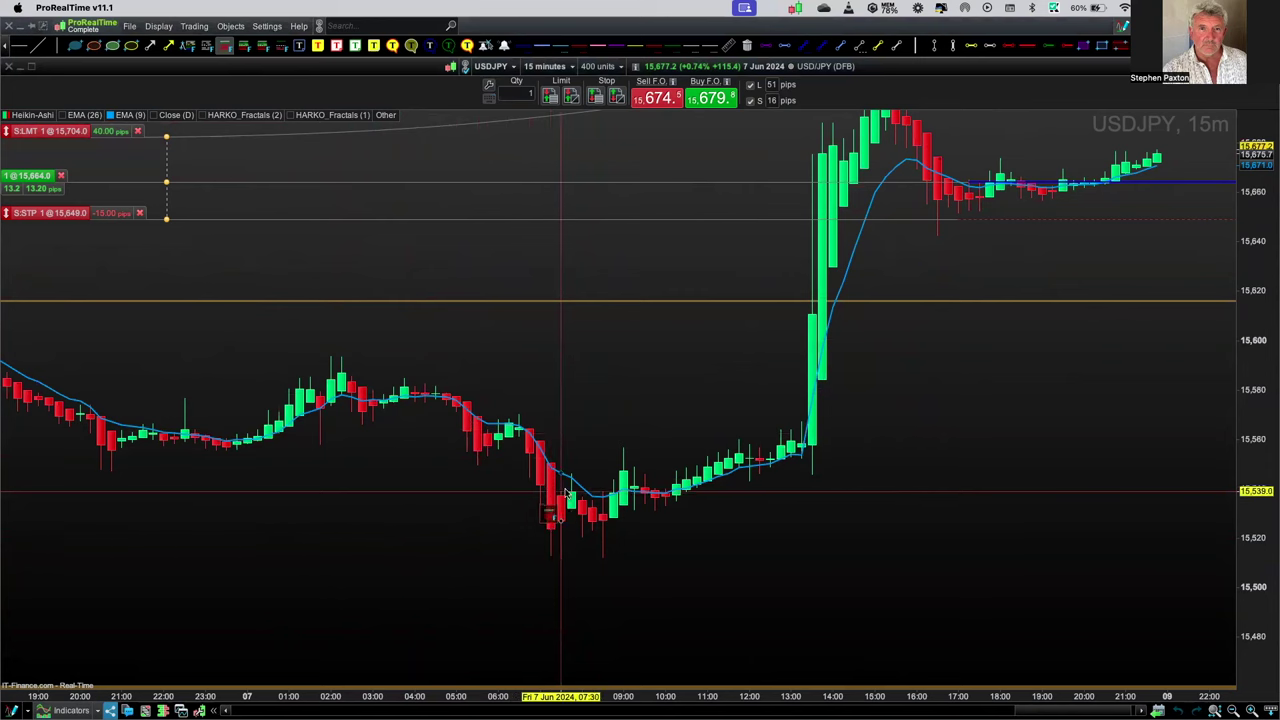
{"action": "left_click_drag", "start_coordinate": [576, 474], "coordinate": [596, 566]}
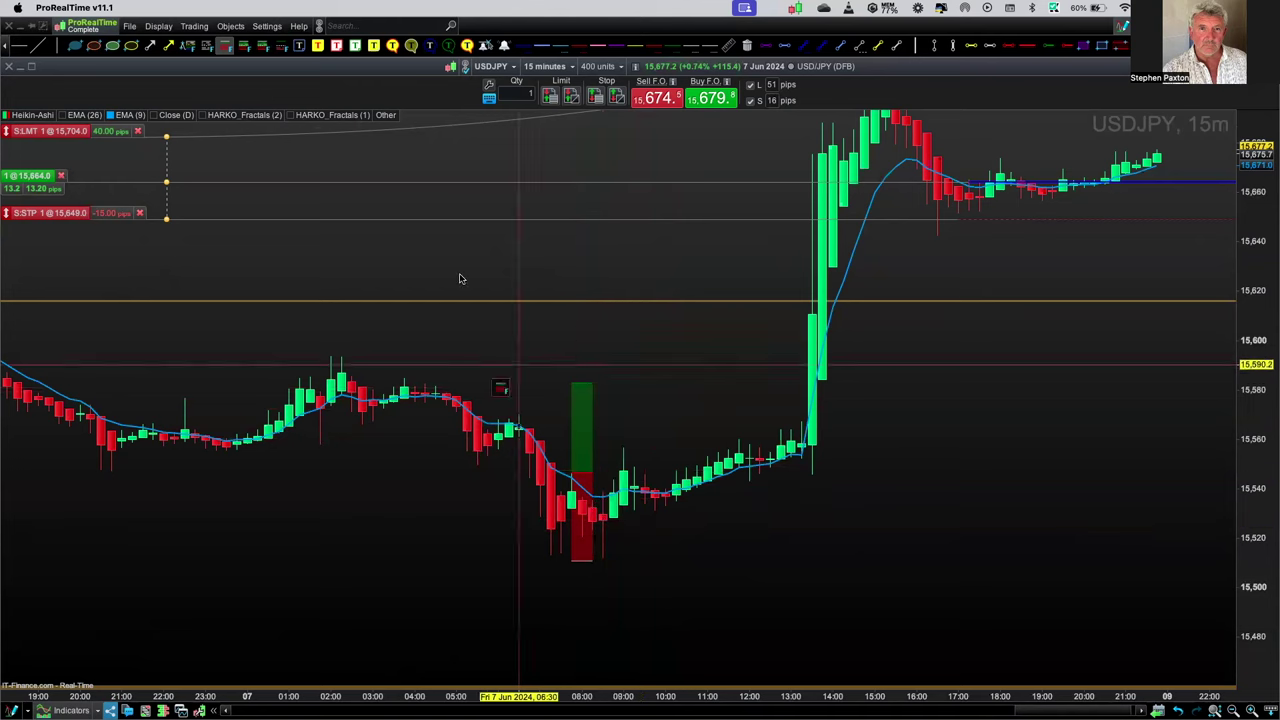
Replace the risk-reward box with one starting at 08:45 on 7 June, from about 15,544 entry down to a stop at about 15,510
{"action": "left_click", "coordinate": [747, 45]}
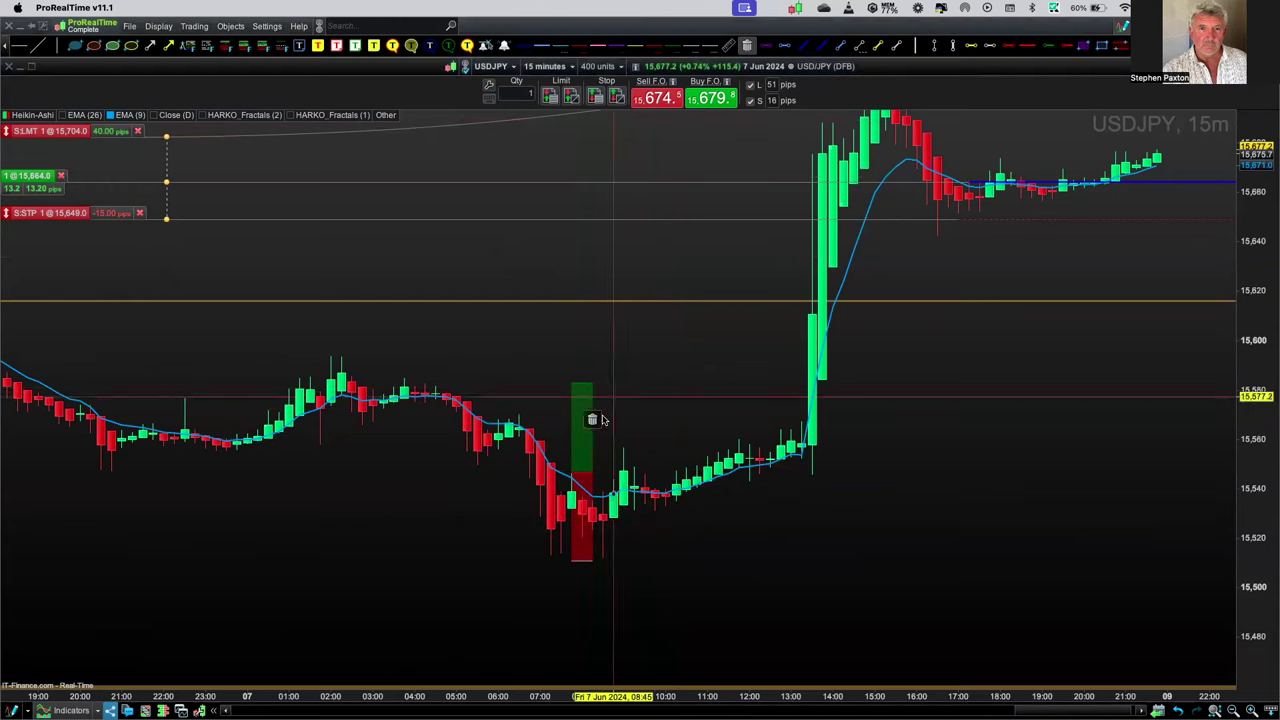
{"action": "left_click", "coordinate": [594, 470]}
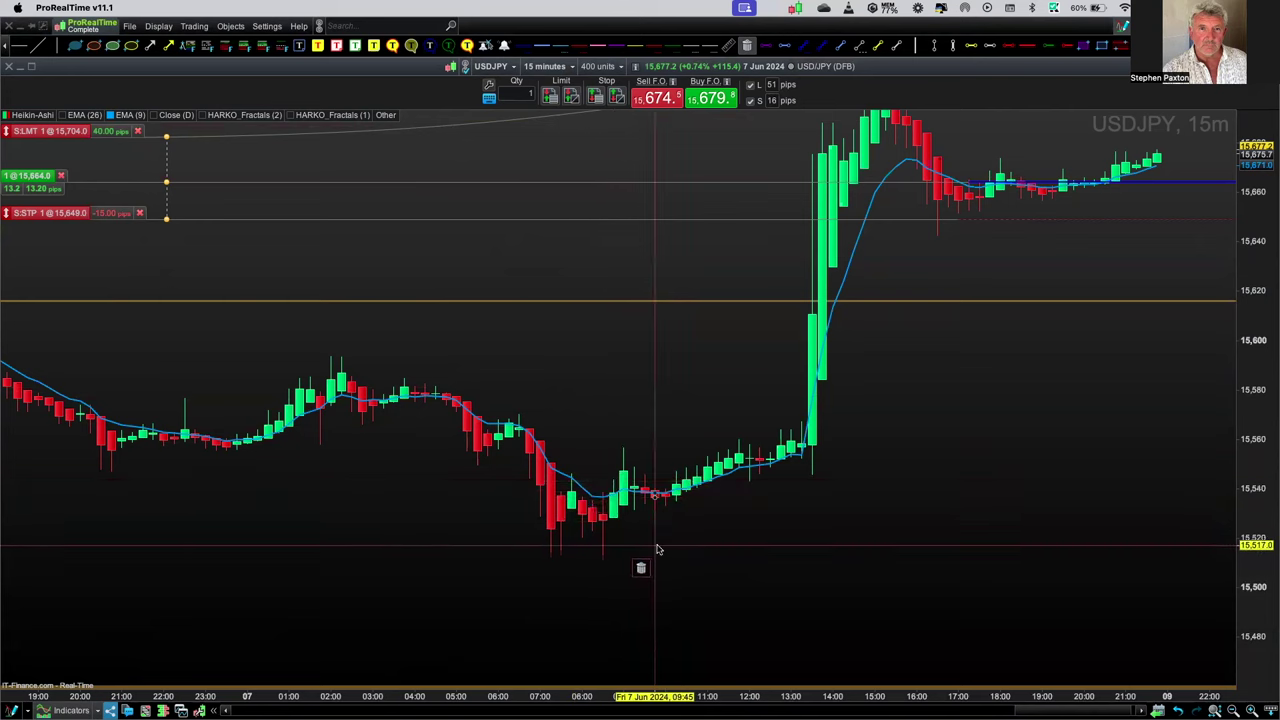
{"action": "left_click", "coordinate": [224, 46]}
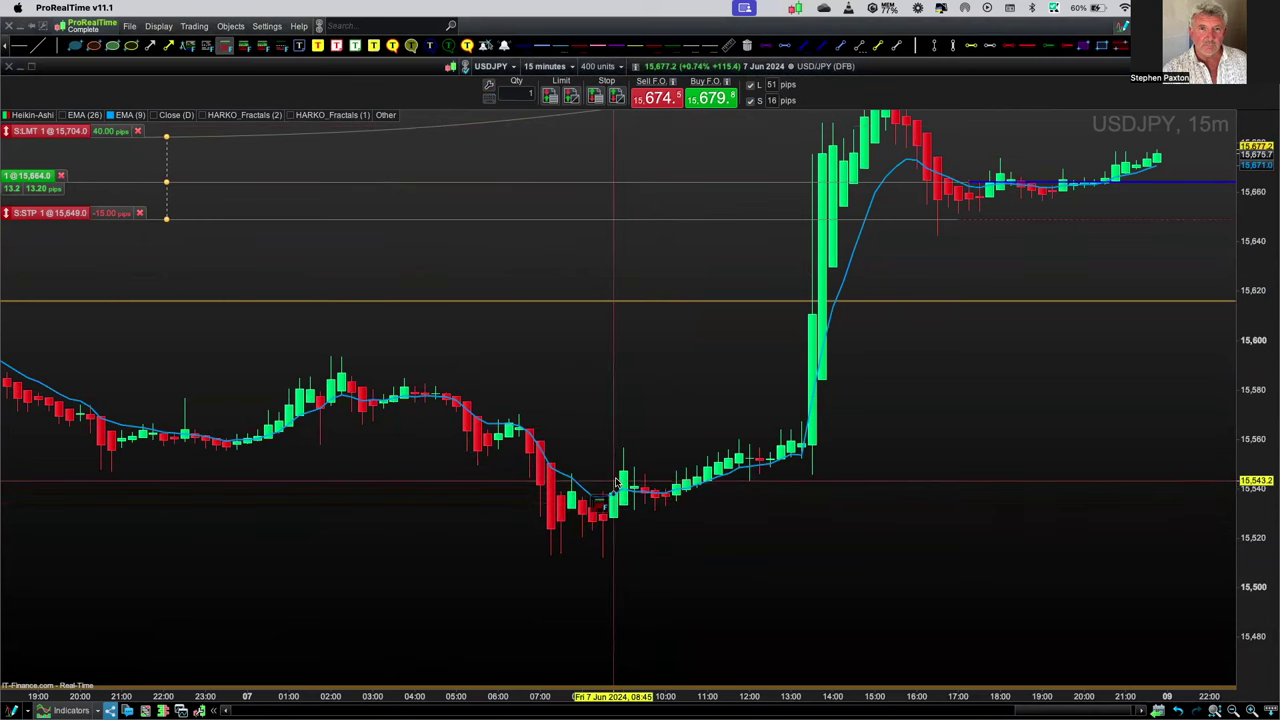
{"action": "left_click_drag", "start_coordinate": [620, 495], "coordinate": [657, 563]}
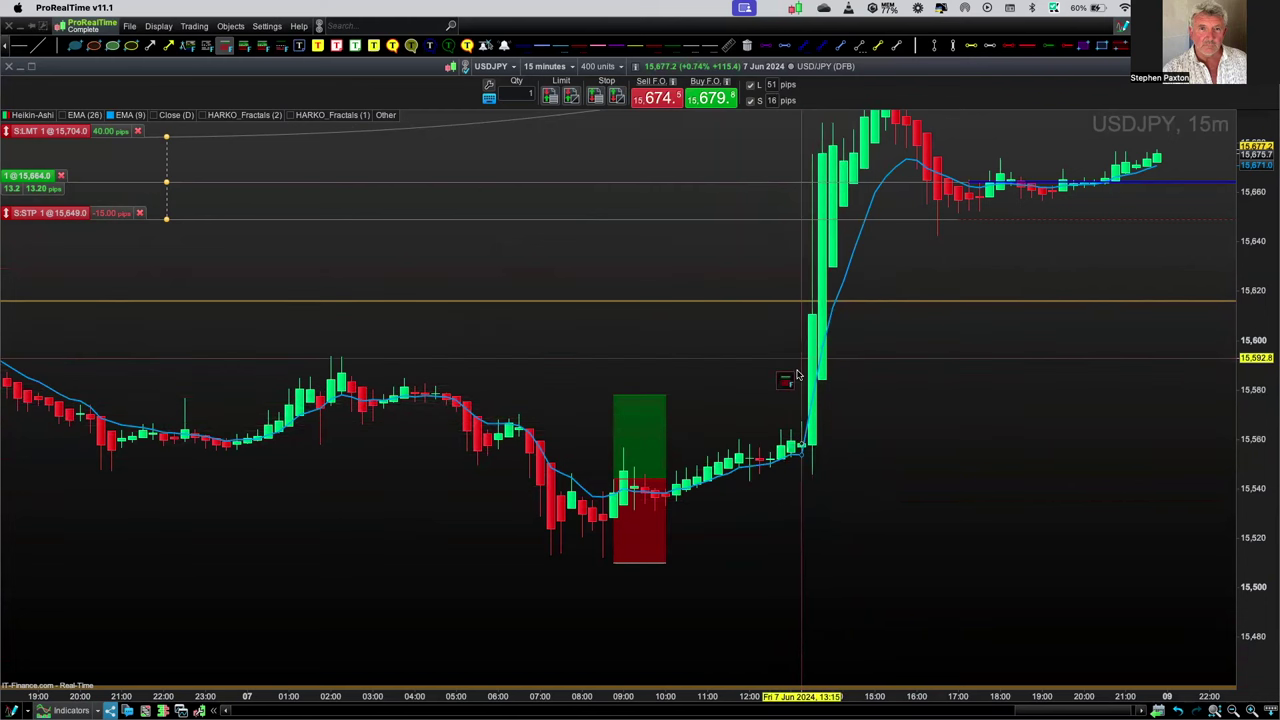
Switch the chart to US 500 (DFB), symbol SPTRD, and bring the early 7 June candles into closer view
{"action": "left_click", "coordinate": [506, 68]}
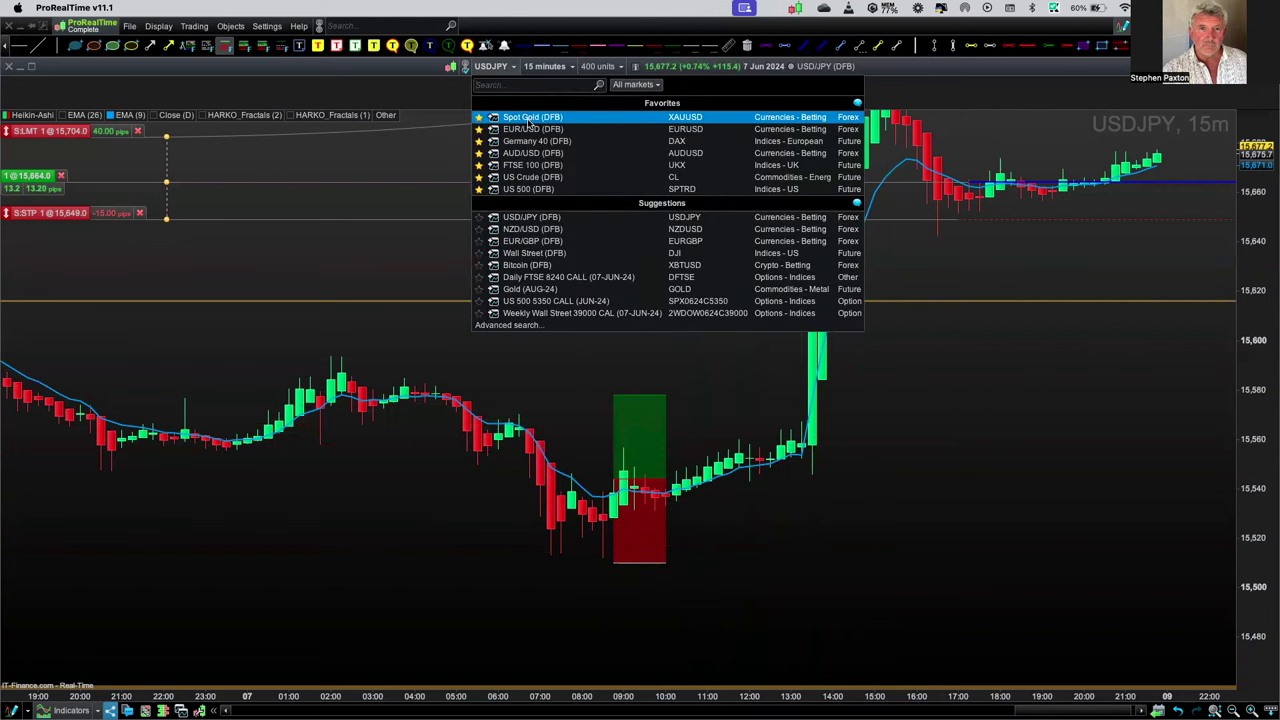
{"action": "left_click", "coordinate": [532, 189]}
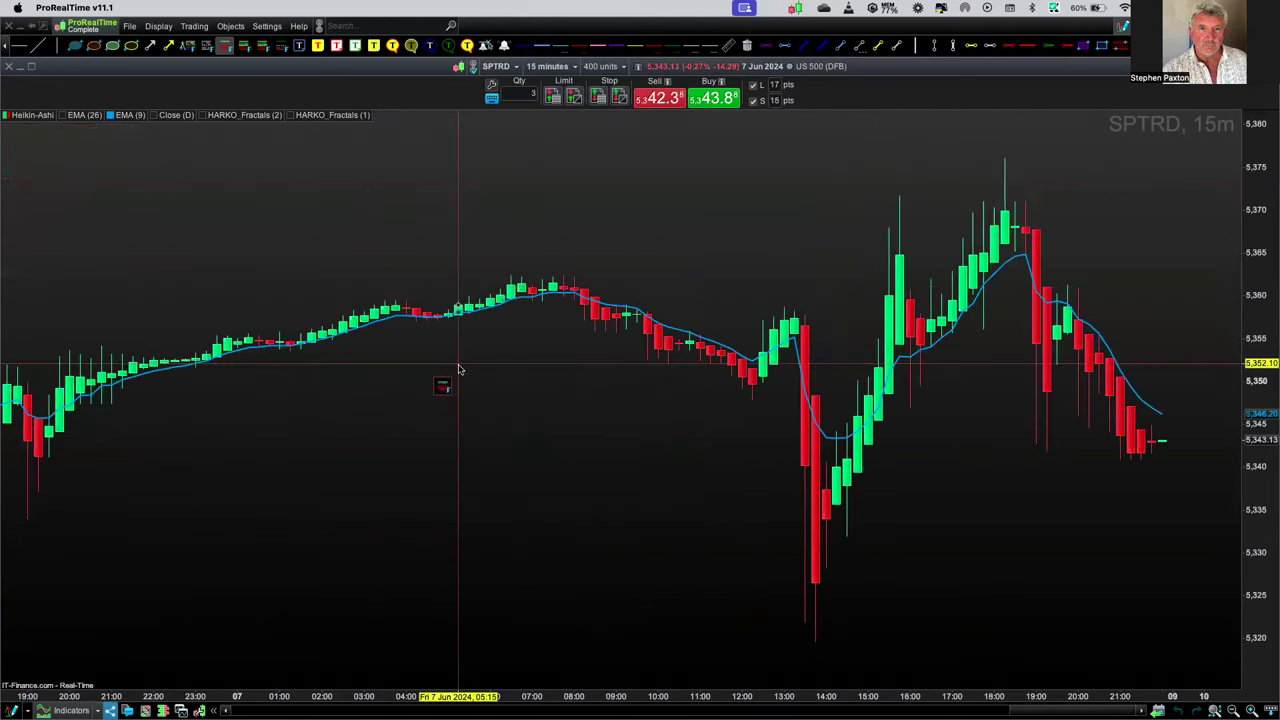
{"action": "scroll", "coordinate": [459, 370], "scroll_direction": "right", "scroll_amount": 5}
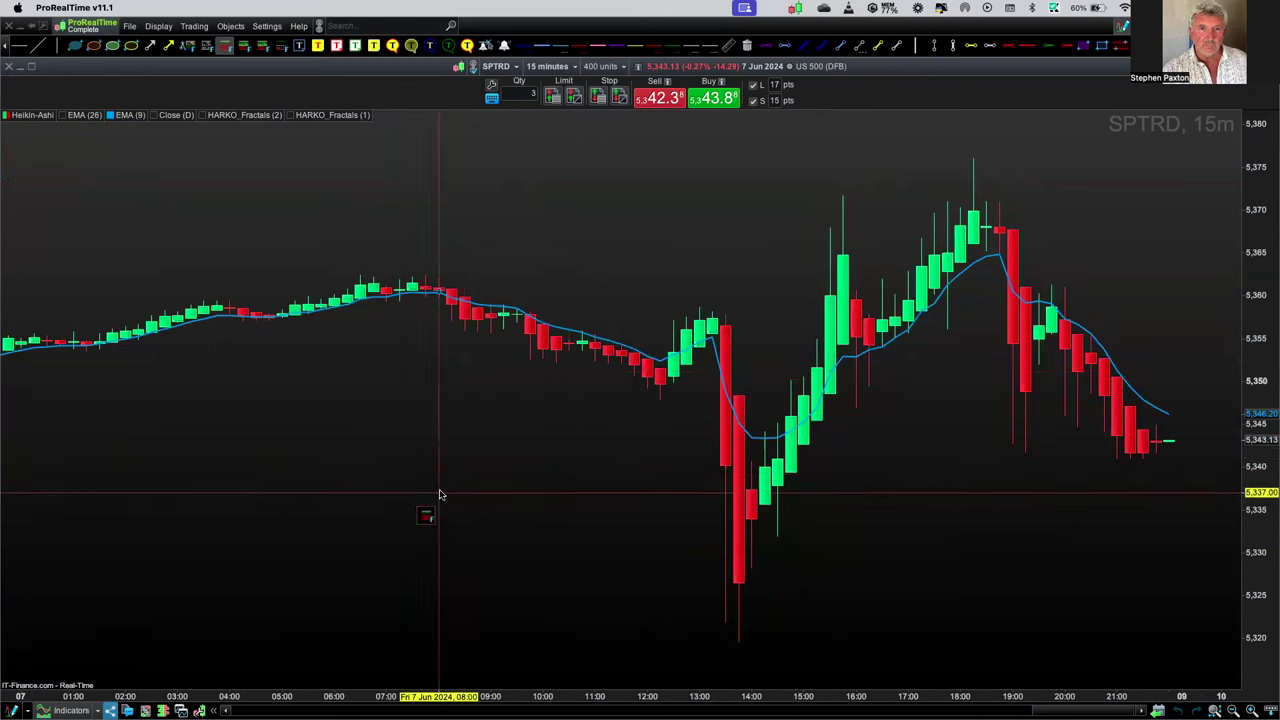
{"action": "left_click_drag", "start_coordinate": [294, 477], "coordinate": [471, 453]}
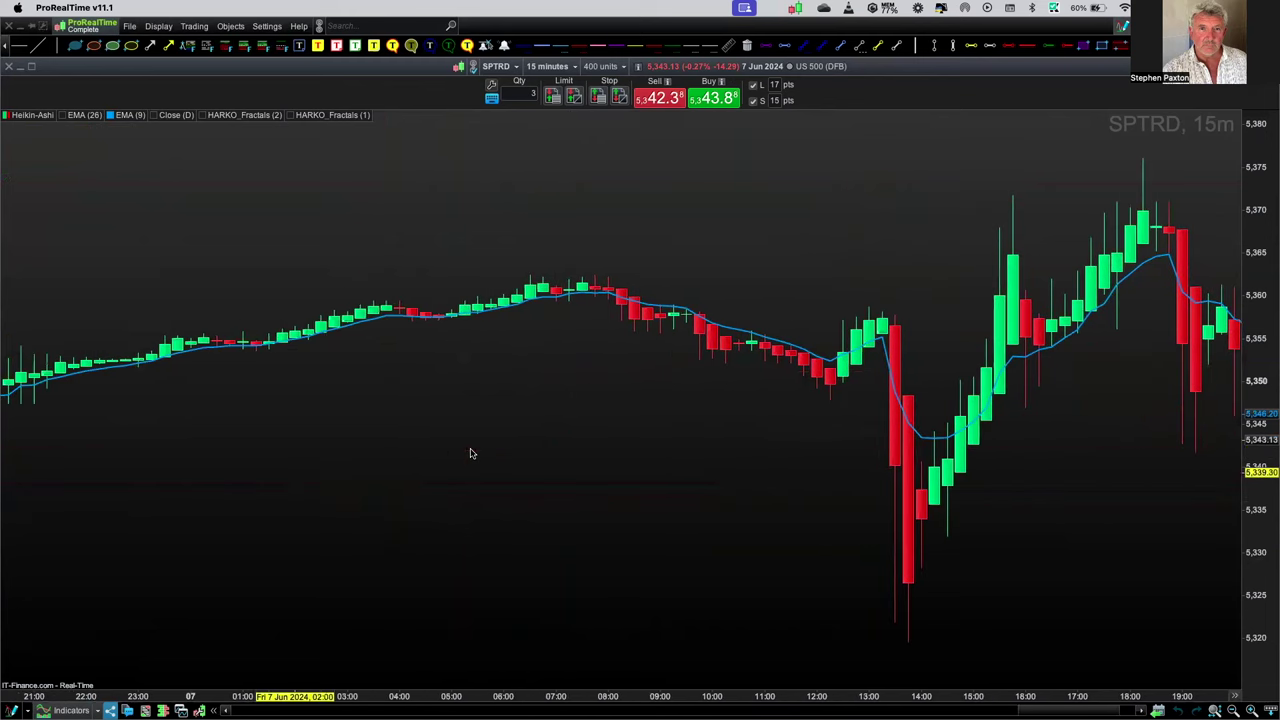